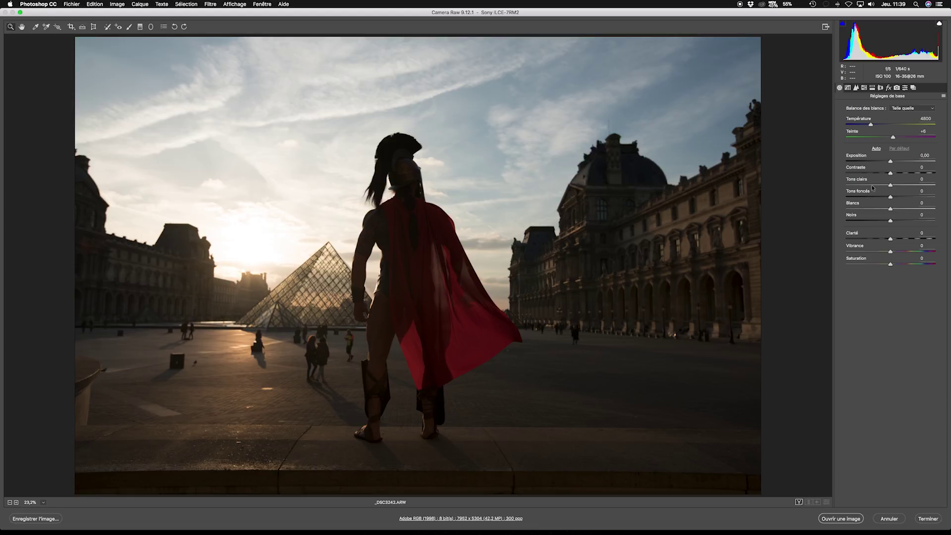
Lower the highlights (Tons clairs) to -82 and raise the shadows (Tons foncés) to +78 for the raw photo.
{"action": "left_click_drag", "start_coordinate": [815, 310], "coordinate": [800, 311]}
{"action": "left_click_drag", "start_coordinate": [863, 186], "coordinate": [856, 187]}
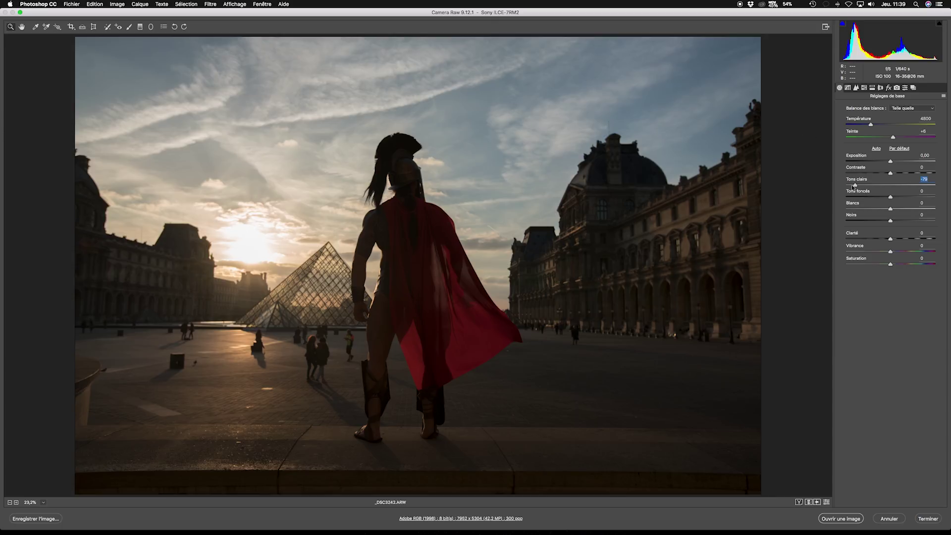
{"action": "left_click_drag", "start_coordinate": [853, 186], "coordinate": [854, 186]}
{"action": "left_click_drag", "start_coordinate": [913, 197], "coordinate": [921, 196]}
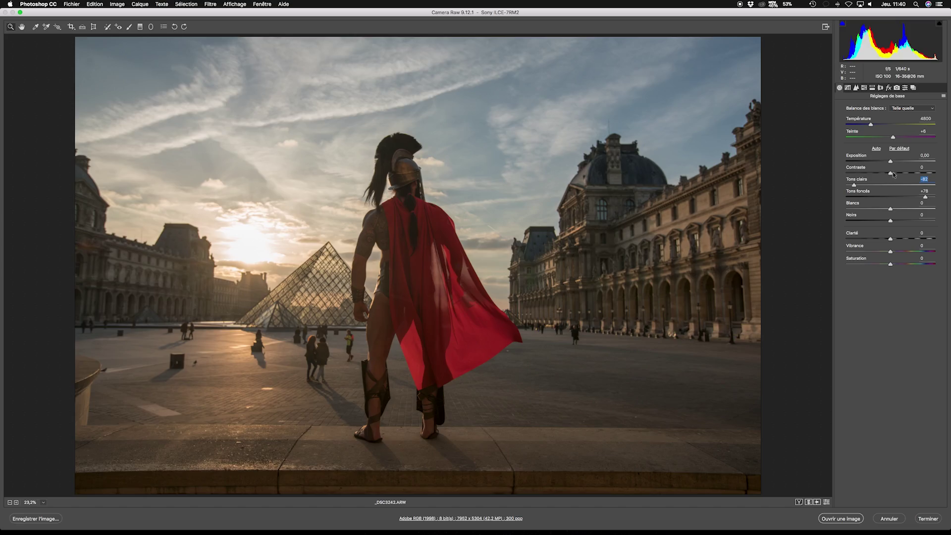
Set the contrast to +28 and compare the adjusted photo with its original settings.
{"action": "left_click_drag", "start_coordinate": [893, 174], "coordinate": [904, 174]}
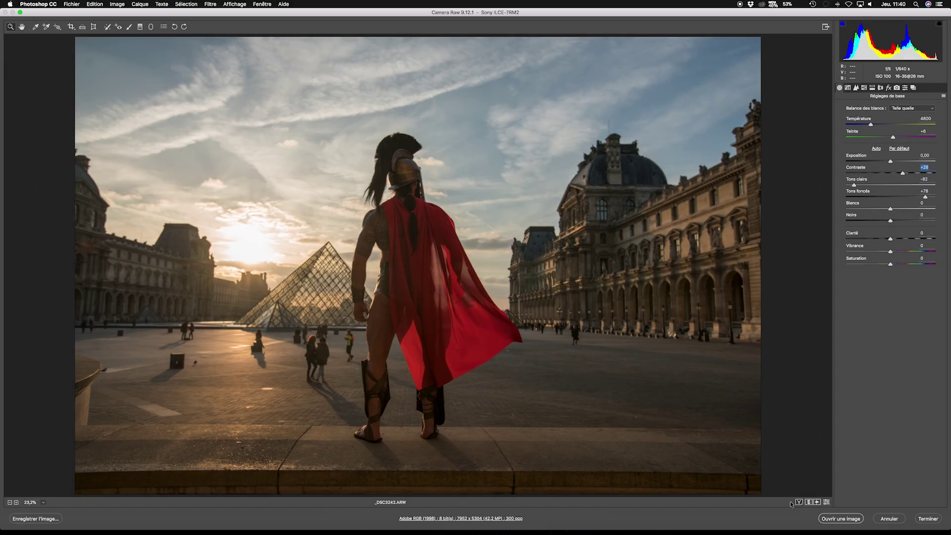
{"action": "left_click", "coordinate": [808, 503]}
{"action": "left_click", "coordinate": [809, 502]}
{"action": "left_click", "coordinate": [809, 502]}
{"action": "left_click", "coordinate": [809, 502]}
{"action": "left_click", "coordinate": [809, 502]}
{"action": "left_click", "coordinate": [808, 502]}
Slightly raise the photo's clarity and colour intensity, and look over the detail settings.
{"action": "left_click_drag", "start_coordinate": [891, 265], "coordinate": [897, 240]}
{"action": "left_click", "coordinate": [856, 88]}
{"action": "left_click_drag", "start_coordinate": [861, 119], "coordinate": [873, 144]}
Set the saturation of the reds (Rouges) to +36 in the TSI colour adjustments.
{"action": "left_click", "coordinate": [864, 87]}
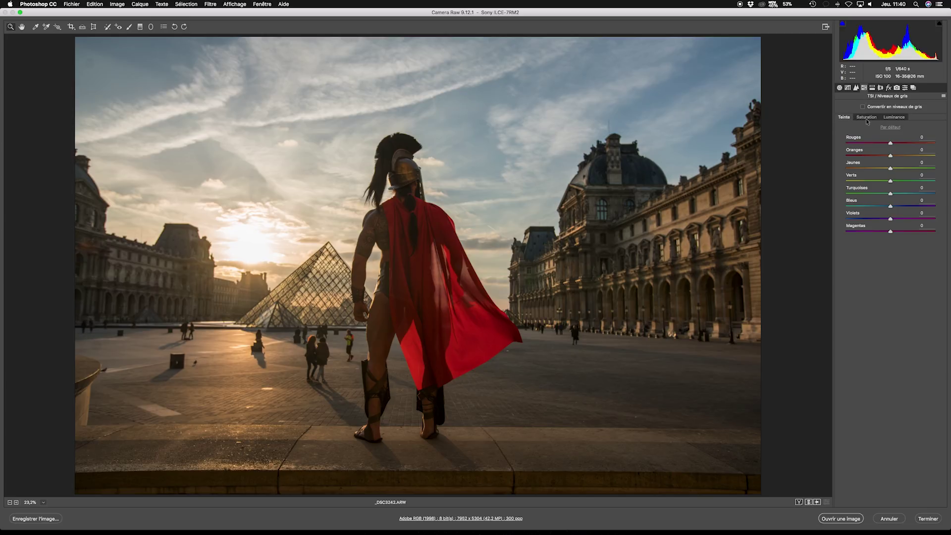
{"action": "left_click", "coordinate": [894, 117]}
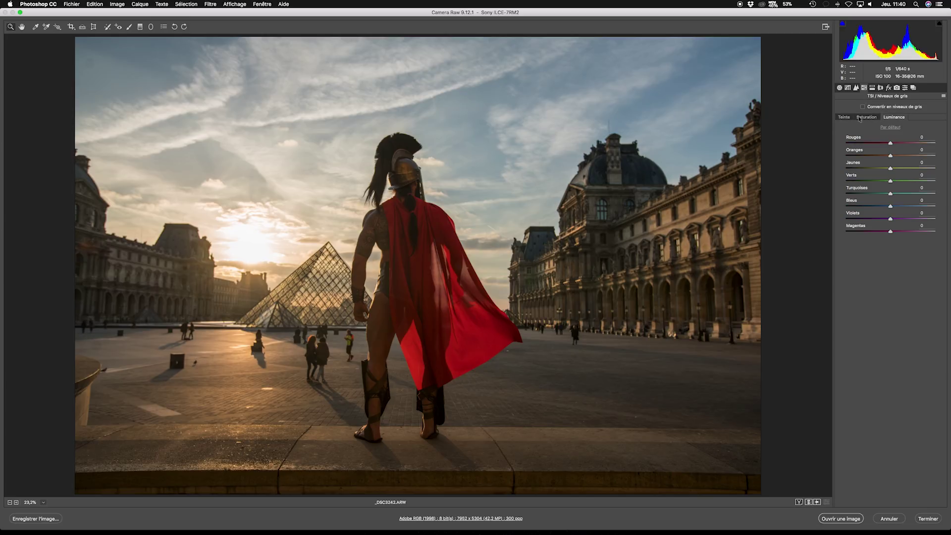
{"action": "left_click", "coordinate": [861, 117]}
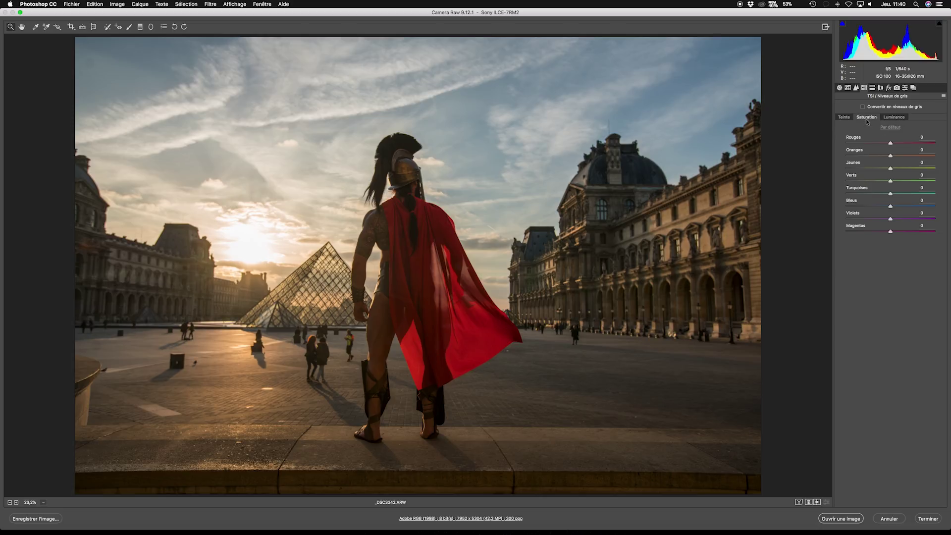
{"action": "left_click_drag", "start_coordinate": [895, 143], "coordinate": [905, 143]}
{"action": "left_click", "coordinate": [894, 119]}
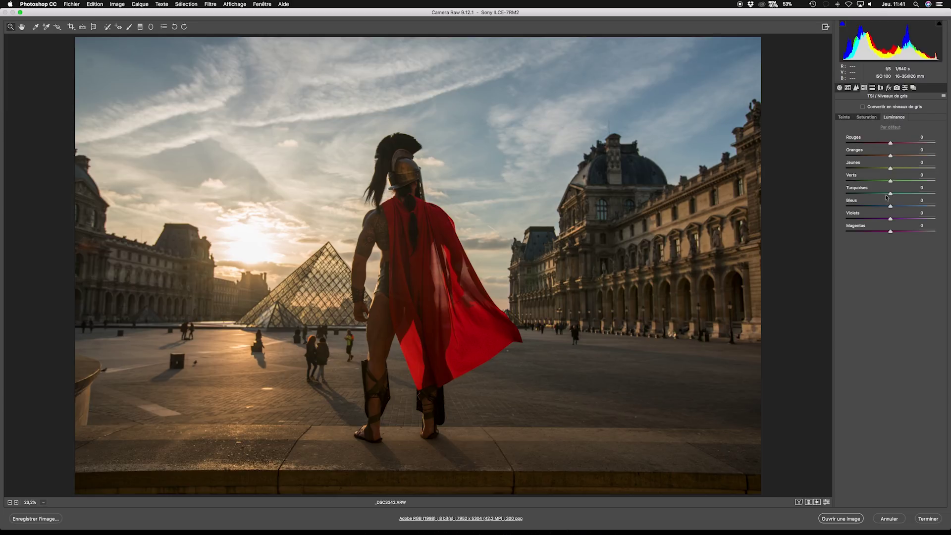
{"action": "mouse_move", "coordinate": [875, 192]}
{"action": "left_mouse_down"}
{"action": "mouse_move", "coordinate": [863, 209]}
{"action": "mouse_move", "coordinate": [872, 208]}
{"action": "left_mouse_up"}
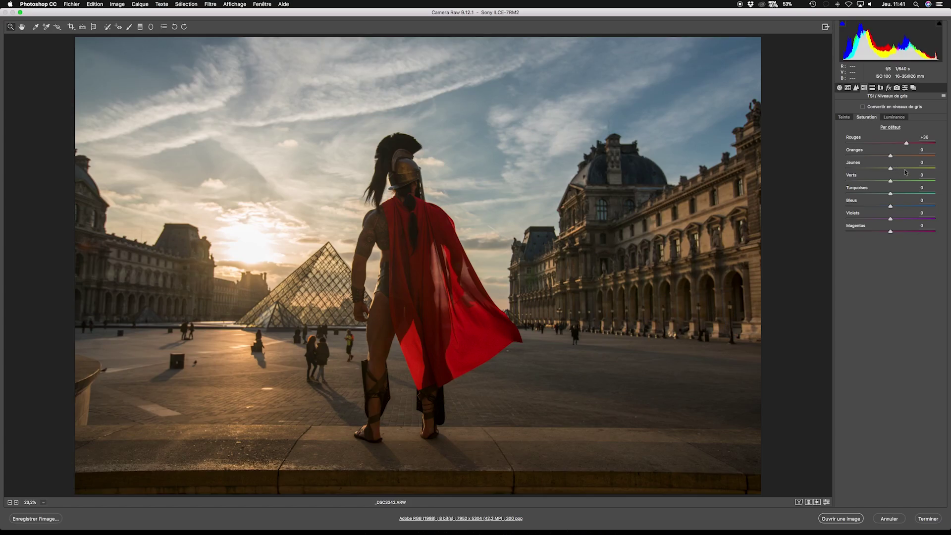
Raise the saturation of the oranges slightly and of the blues strongly.
{"action": "left_click_drag", "start_coordinate": [906, 169], "coordinate": [899, 157]}
{"action": "left_click_drag", "start_coordinate": [890, 206], "coordinate": [925, 206]}
{"action": "left_click_drag", "start_coordinate": [899, 156], "coordinate": [902, 155]}
Set the hue of the reds to +3 and of the blues to -12.
{"action": "left_click", "coordinate": [844, 118]}
{"action": "mouse_move", "coordinate": [891, 145]}
{"action": "left_mouse_down"}
{"action": "mouse_move", "coordinate": [909, 145]}
{"action": "mouse_move", "coordinate": [842, 145]}
{"action": "mouse_move", "coordinate": [891, 144]}
{"action": "left_mouse_up"}
{"action": "mouse_move", "coordinate": [891, 206]}
{"action": "left_mouse_down"}
{"action": "mouse_move", "coordinate": [872, 207]}
{"action": "mouse_move", "coordinate": [885, 207]}
{"action": "left_mouse_up"}
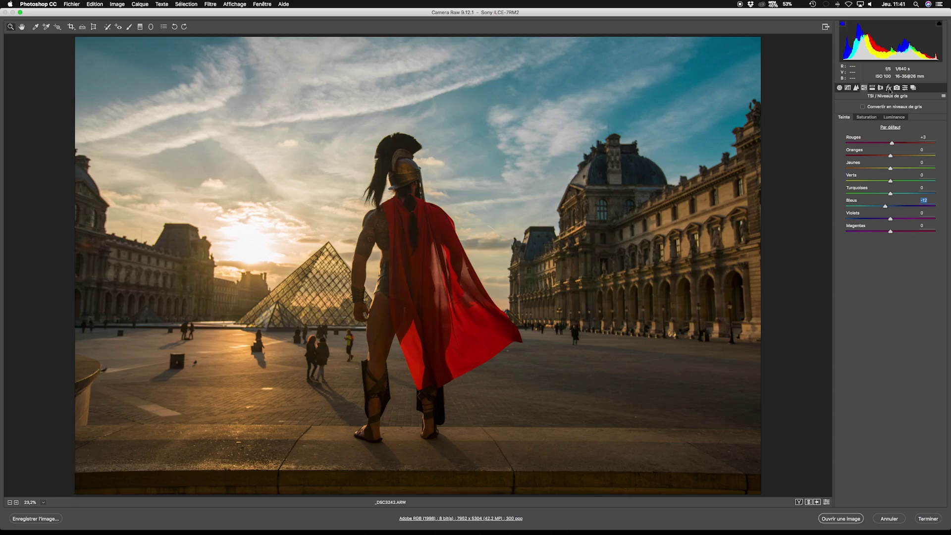
Add a post-crop vignette with an amount of -15 and a feather (Contour progressif) of 53.
{"action": "left_click", "coordinate": [889, 88]}
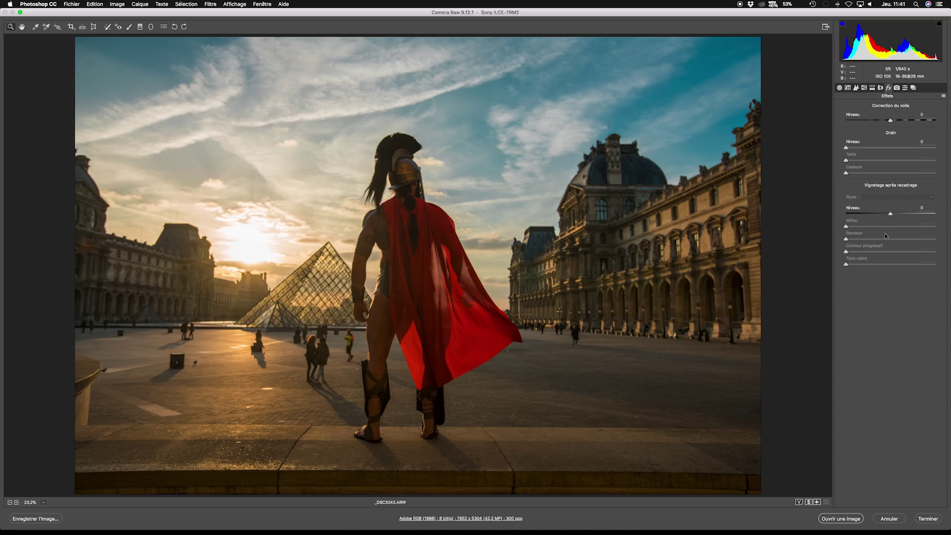
{"action": "left_click_drag", "start_coordinate": [889, 215], "coordinate": [867, 220]}
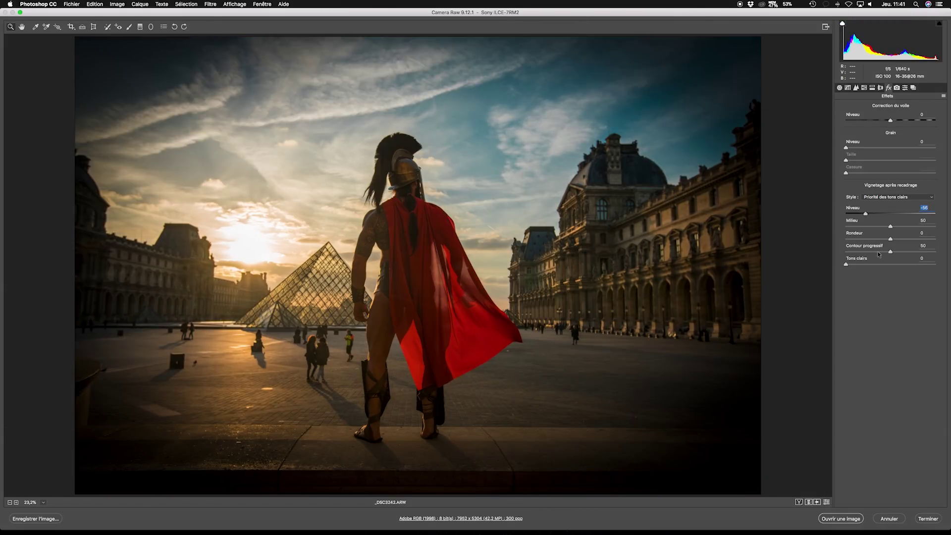
{"action": "mouse_move", "coordinate": [878, 254]}
{"action": "left_mouse_down"}
{"action": "mouse_move", "coordinate": [849, 253]}
{"action": "mouse_move", "coordinate": [893, 252]}
{"action": "left_mouse_up"}
{"action": "left_click_drag", "start_coordinate": [868, 216], "coordinate": [885, 214]}
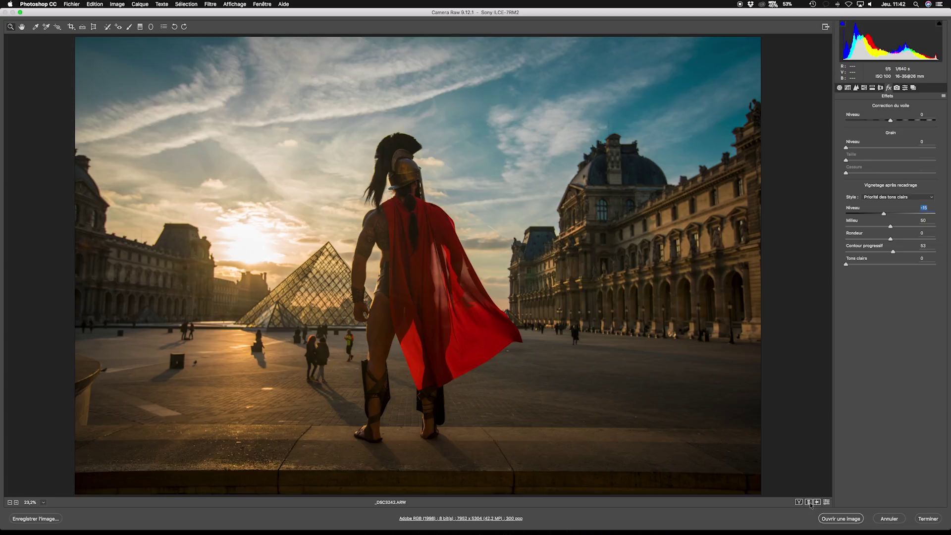
Compare the photo with and without the effect settings, and open the developed image in Photoshop.
{"action": "left_click", "coordinate": [809, 502]}
{"action": "left_click", "coordinate": [809, 502]}
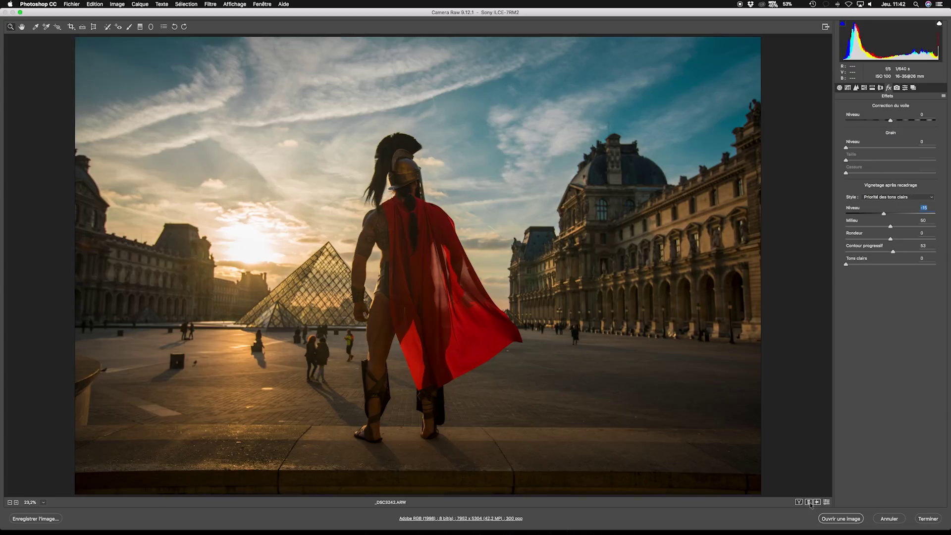
{"action": "left_click", "coordinate": [809, 503]}
{"action": "left_click", "coordinate": [809, 503]}
{"action": "left_click", "coordinate": [809, 502]}
{"action": "left_click", "coordinate": [810, 502]}
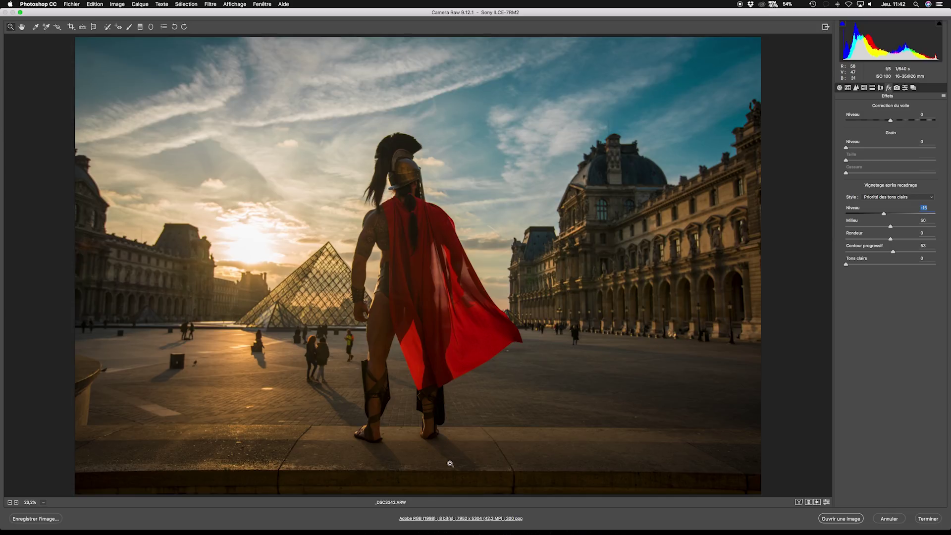
{"action": "mouse_move", "coordinate": [482, 533]}
{"action": "left_click", "coordinate": [848, 519]}
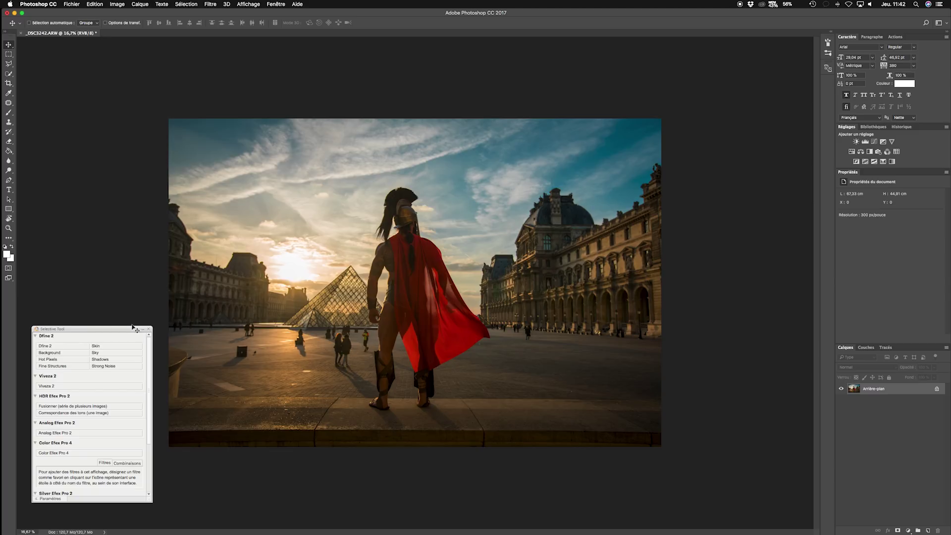
Collapse the floating Selective Tool palette so the whole photo can be viewed unobstructed.
{"action": "mouse_move", "coordinate": [133, 331]}
{"action": "left_mouse_down"}
{"action": "mouse_move", "coordinate": [136, 286]}
{"action": "mouse_move", "coordinate": [115, 327]}
{"action": "mouse_move", "coordinate": [128, 323]}
{"action": "left_mouse_up"}
{"action": "left_click", "coordinate": [140, 322]}
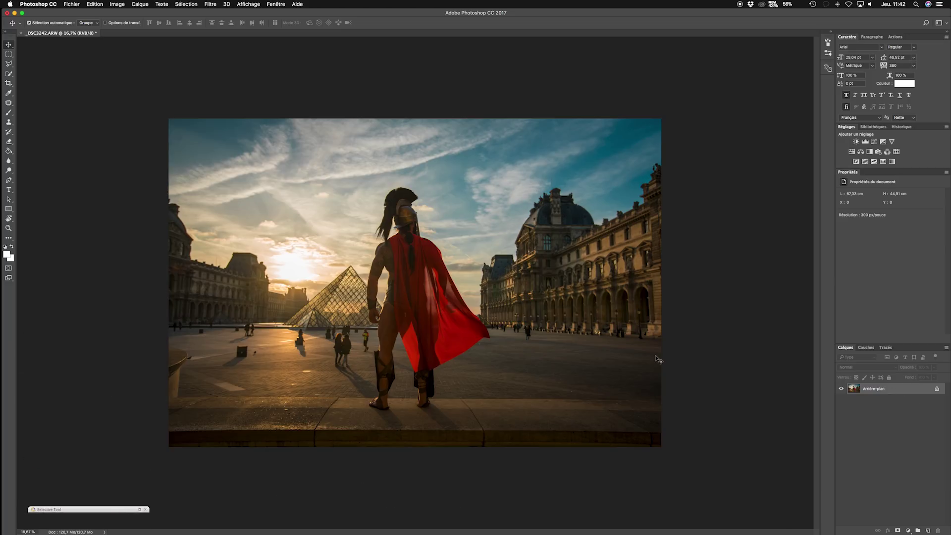
{"action": "key", "text": "super+0"}
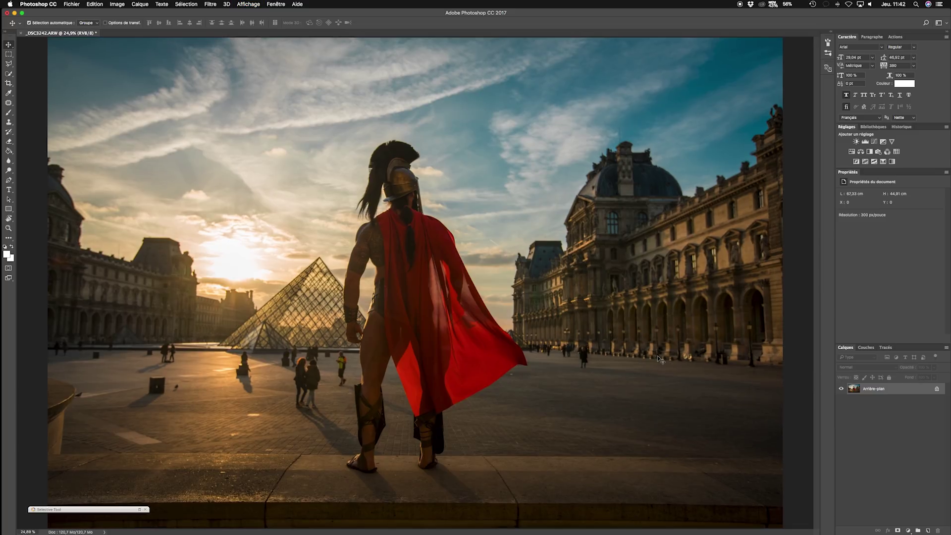
{"action": "key", "text": "super+minus"}
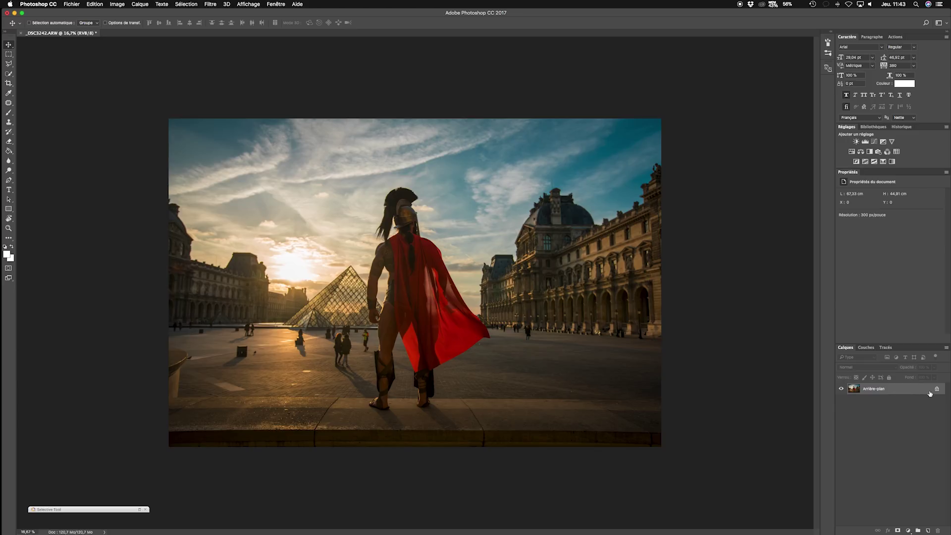
Duplicate the Arrière-plan layer and keep the copy visible and selected for editing.
{"action": "left_click_drag", "start_coordinate": [917, 392], "coordinate": [928, 531]}
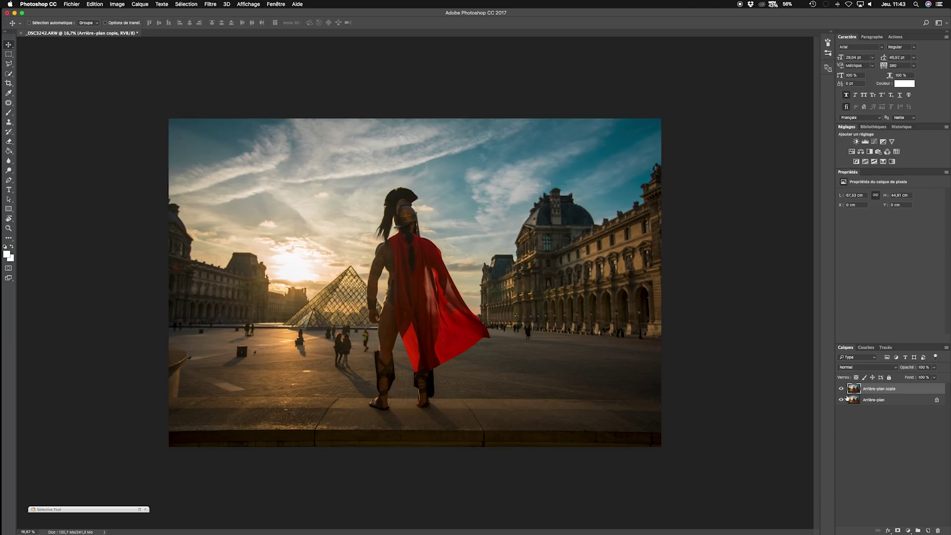
{"action": "left_click", "coordinate": [841, 389]}
{"action": "left_click", "coordinate": [881, 401]}
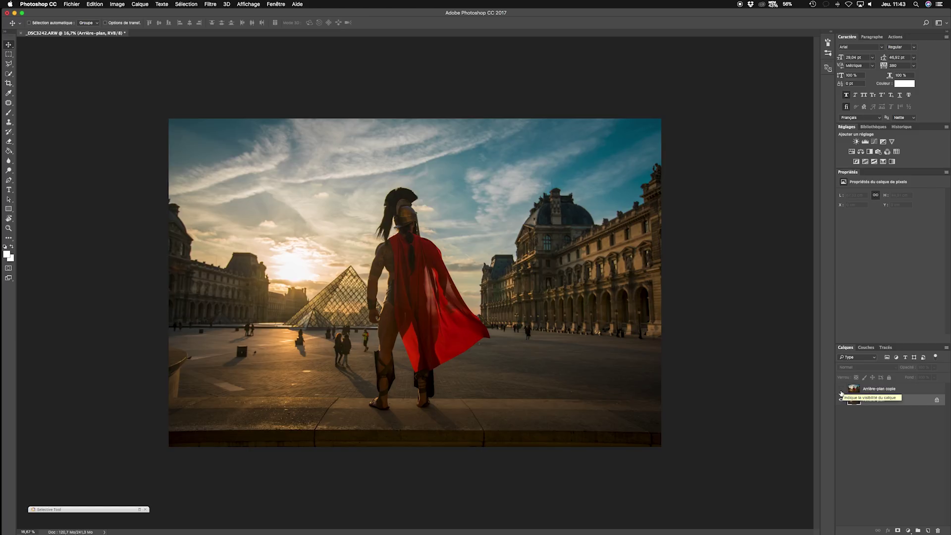
{"action": "left_click", "coordinate": [840, 390]}
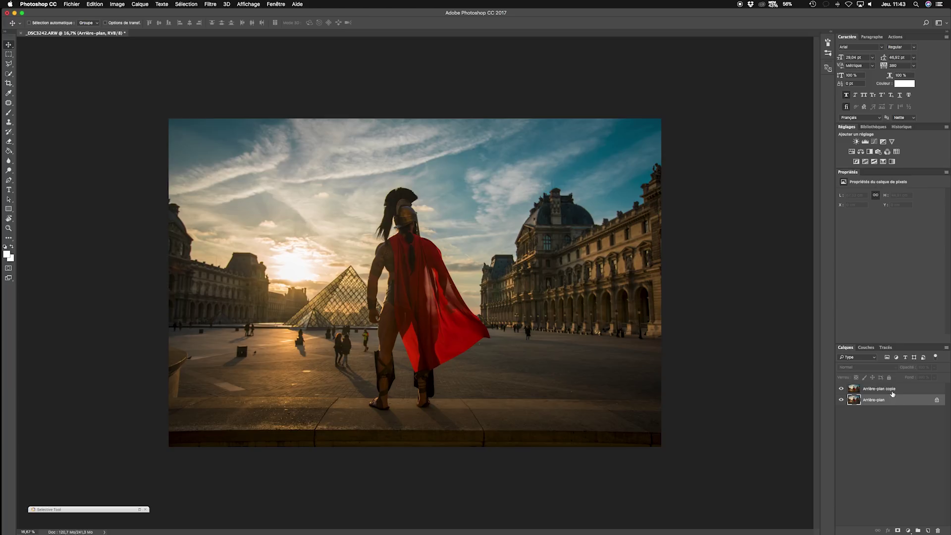
{"action": "left_click", "coordinate": [896, 391]}
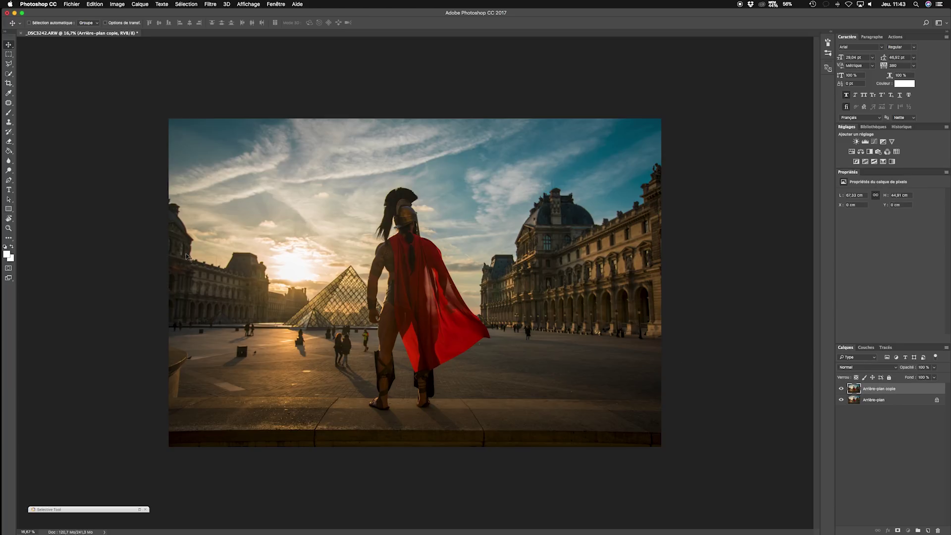
Paint a black test stroke across the photo on the duplicate layer with the Brush tool.
{"action": "left_click", "coordinate": [8, 113]}
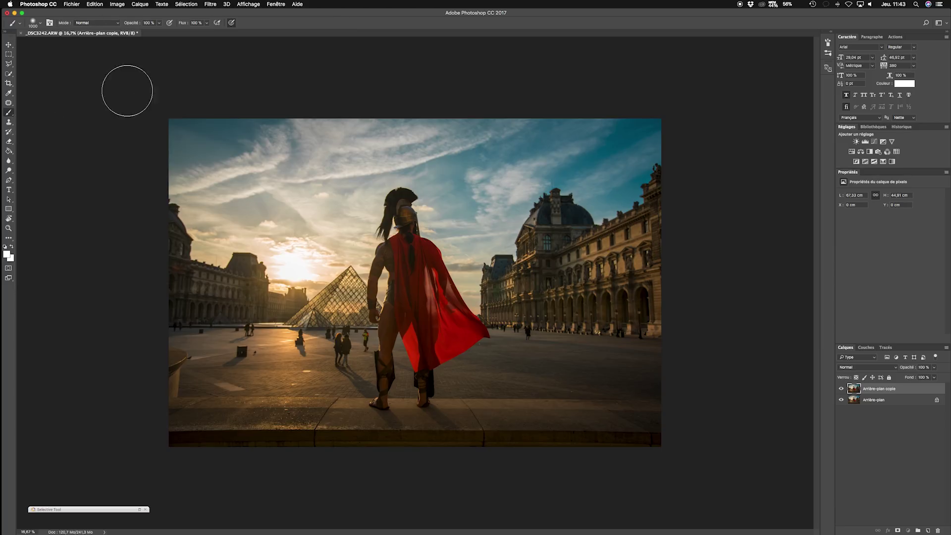
{"action": "key", "text": "x"}
{"action": "left_click_drag", "start_coordinate": [210, 200], "coordinate": [542, 314]}
Hide and show the painted copy to compare it with the intact background layer, and undo the brush stroke.
{"action": "left_click", "coordinate": [841, 390]}
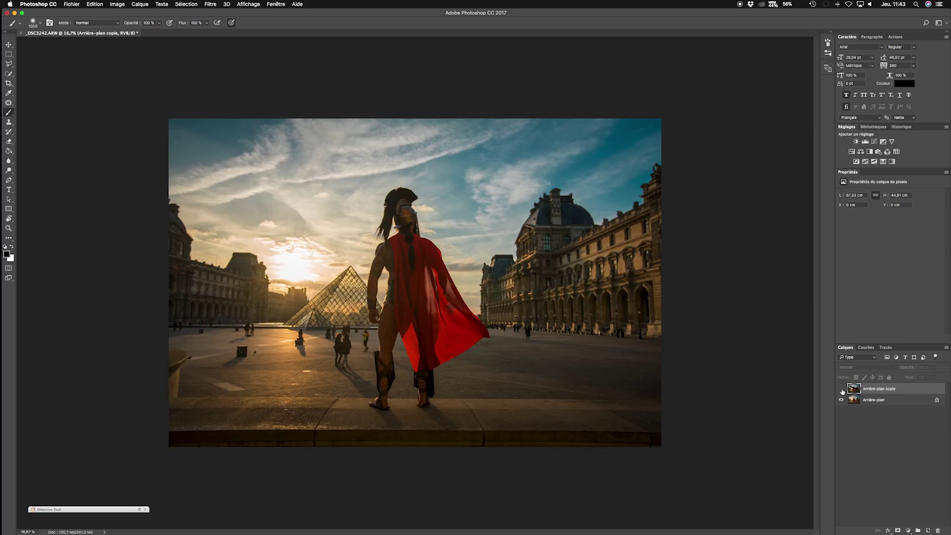
{"action": "left_click", "coordinate": [866, 400]}
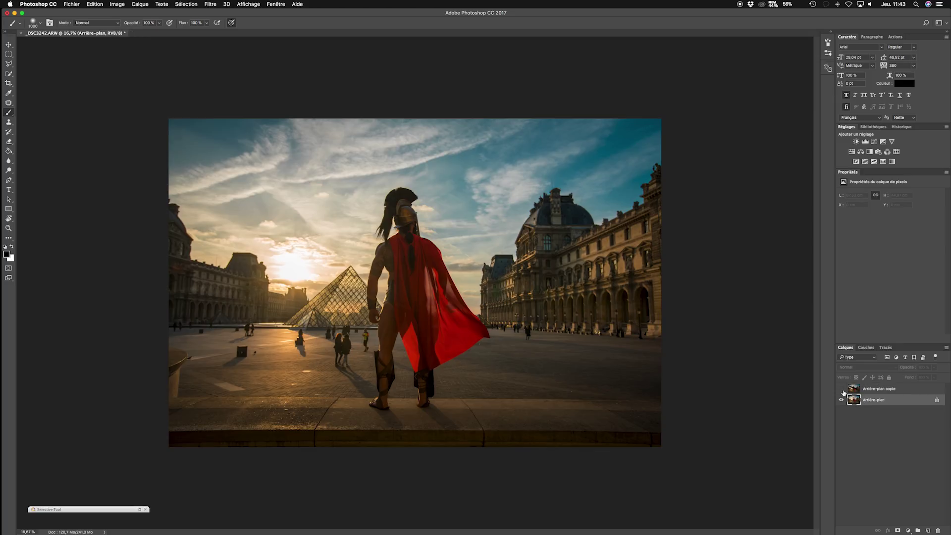
{"action": "left_click", "coordinate": [842, 390]}
{"action": "left_click", "coordinate": [842, 390]}
{"action": "left_click", "coordinate": [842, 390]}
{"action": "left_click", "coordinate": [869, 389]}
{"action": "key", "text": "super+z"}
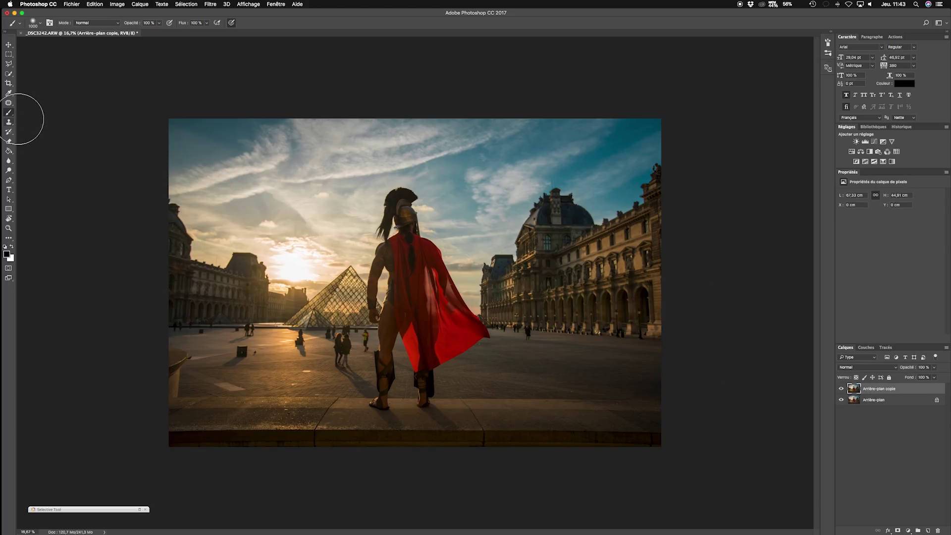
Get ready to retouch the passers-by near the pyramid at 50% zoom with the Clone Stamp tool.
{"action": "key", "text": "super+plus"}
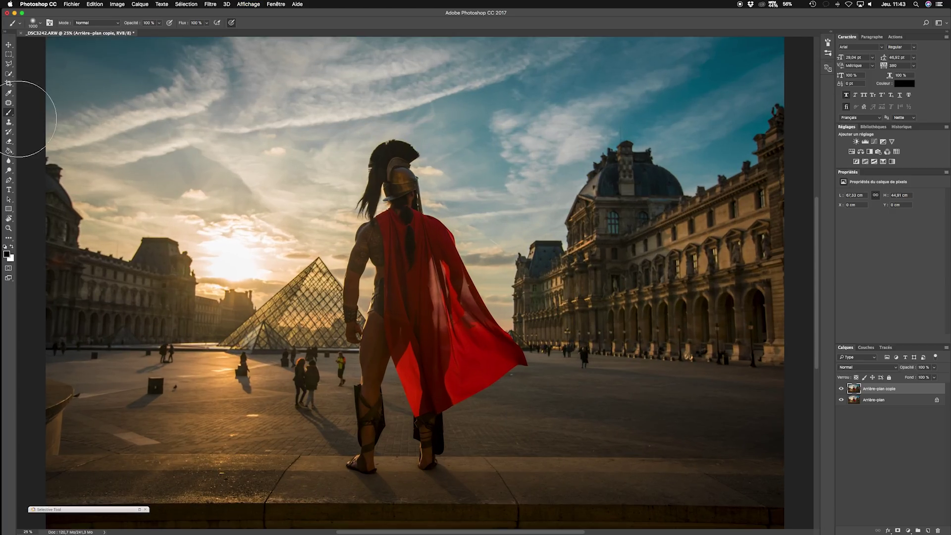
{"action": "mouse_move", "coordinate": [373, 182]}
{"action": "left_mouse_down"}
{"action": "mouse_move", "coordinate": [406, 261]}
{"action": "mouse_move", "coordinate": [401, 162]}
{"action": "mouse_move", "coordinate": [307, 144]}
{"action": "mouse_move", "coordinate": [336, 208]}
{"action": "mouse_move", "coordinate": [352, 183]}
{"action": "left_mouse_up"}
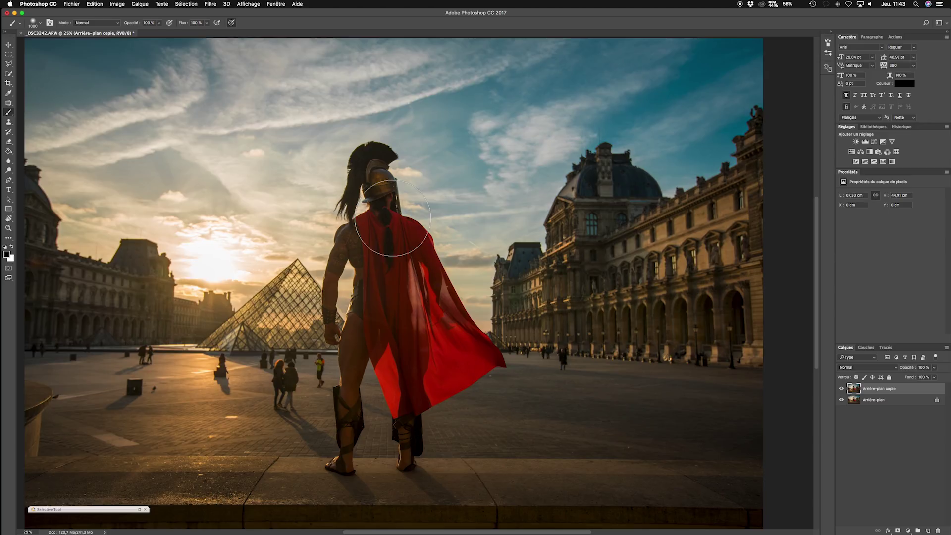
{"action": "key", "text": "super+plus"}
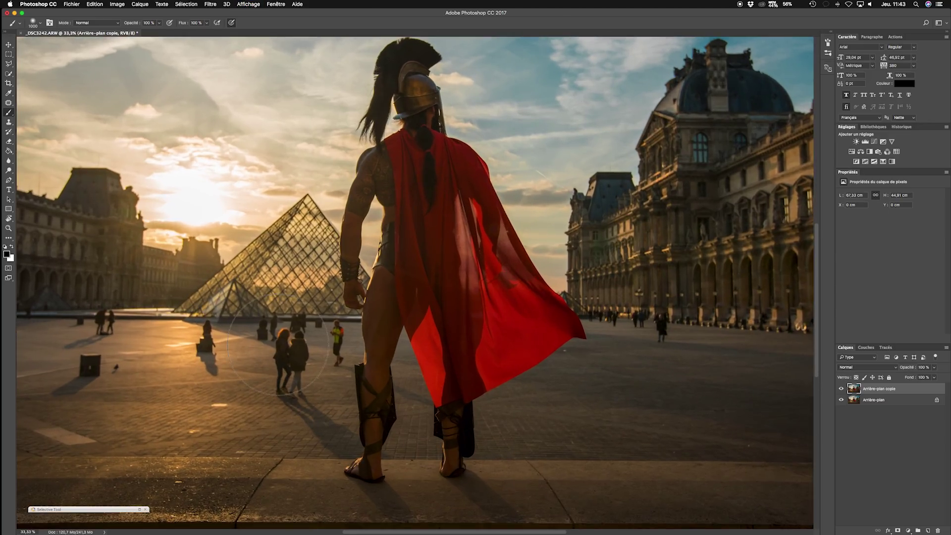
{"action": "scroll", "coordinate": [278, 347], "scroll_direction": "left", "scroll_amount": 5}
{"action": "key", "text": "super+plus"}
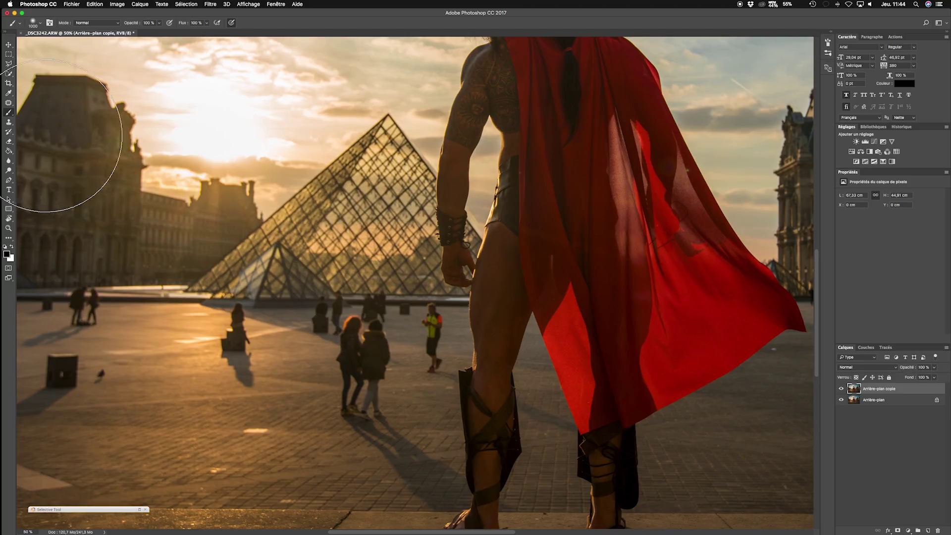
{"action": "left_click", "coordinate": [7, 122]}
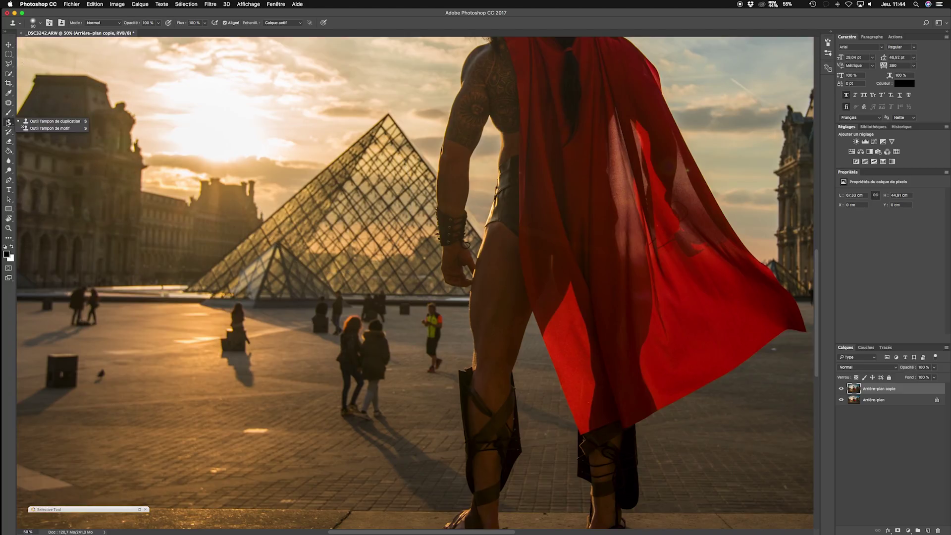
{"action": "left_click", "coordinate": [8, 122]}
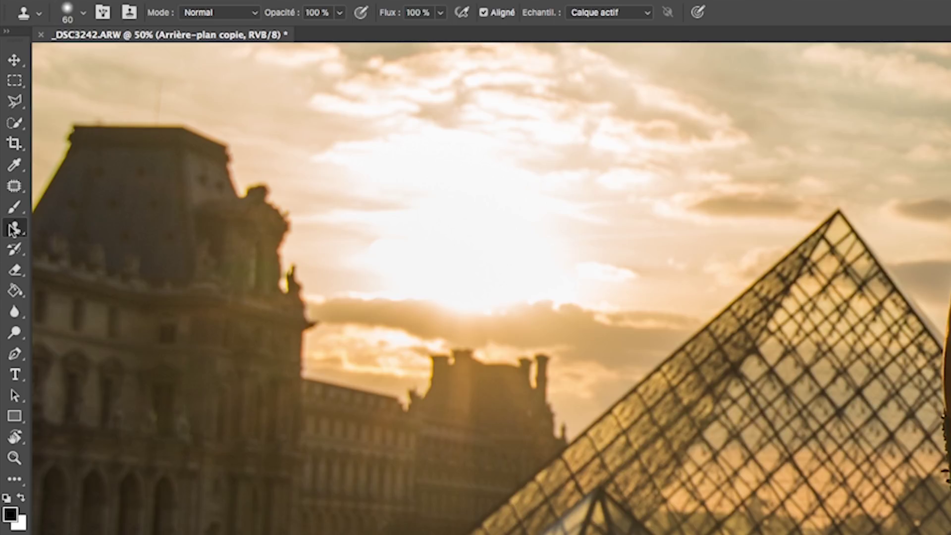
{"action": "left_click", "coordinate": [19, 231]}
Choose the Patch tool (Outil Pièce) among the healing tools, and switch back to the Clone Stamp tool.
{"action": "left_click", "coordinate": [15, 186]}
{"action": "left_click", "coordinate": [15, 186]}
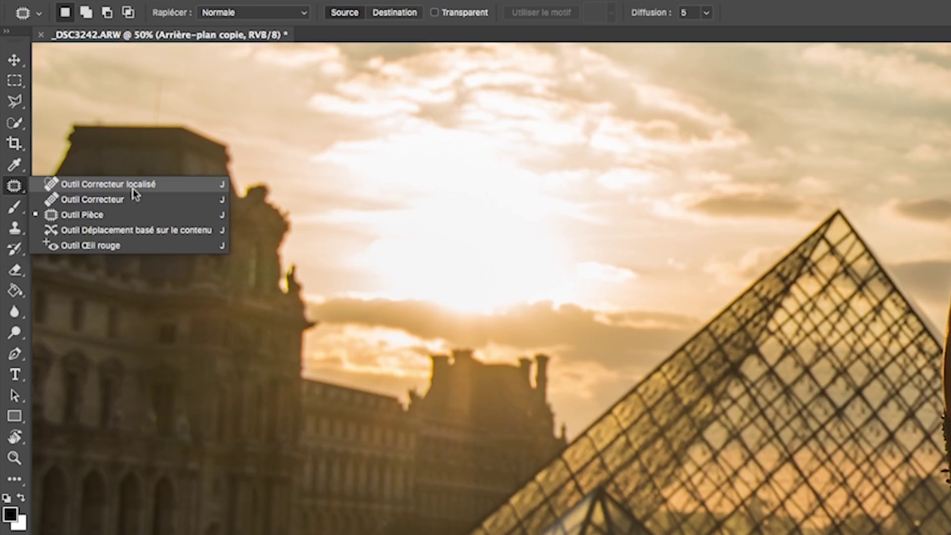
{"action": "left_click", "coordinate": [89, 213]}
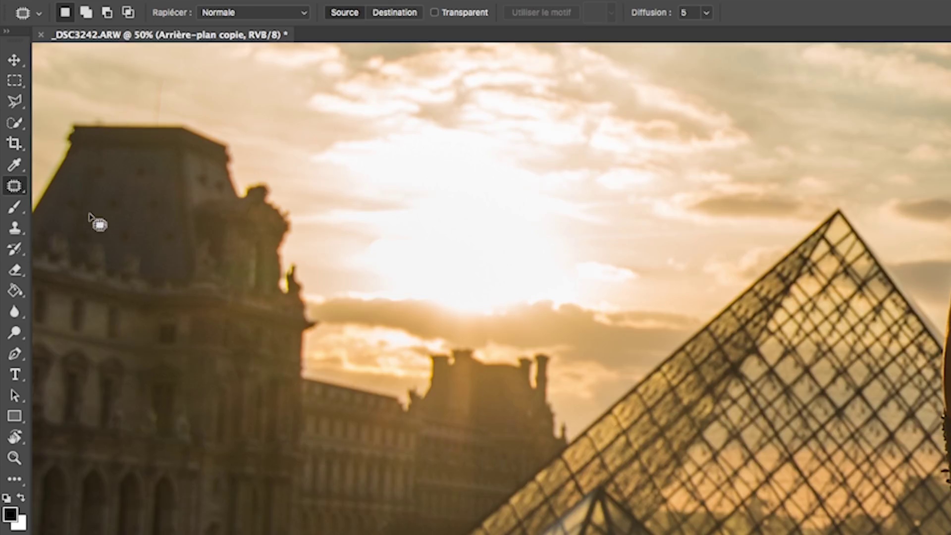
{"action": "left_click", "coordinate": [14, 228]}
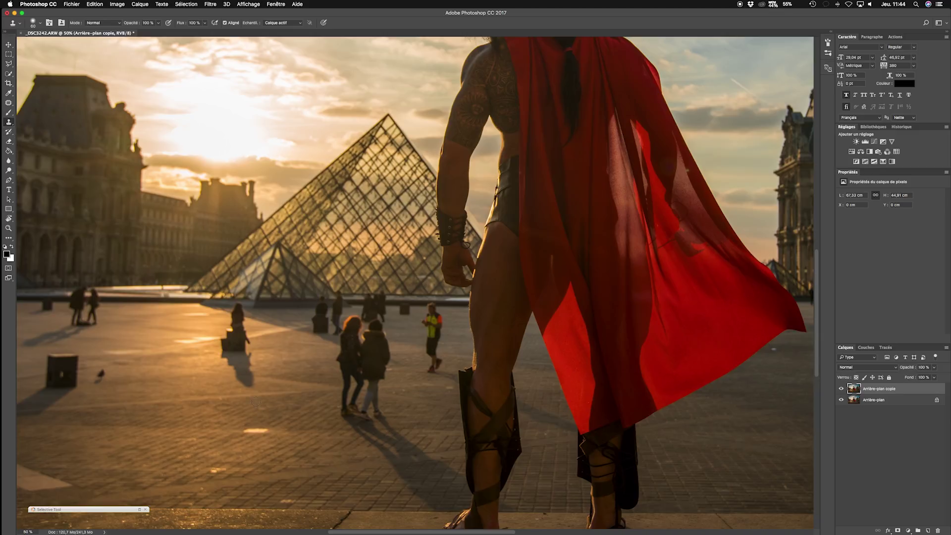
Clone clean paving over the shadow of the person seated near the pyramid, using a smaller Clone Stamp brush.
{"action": "left_click_drag", "start_coordinate": [201, 372], "coordinate": [229, 362]}
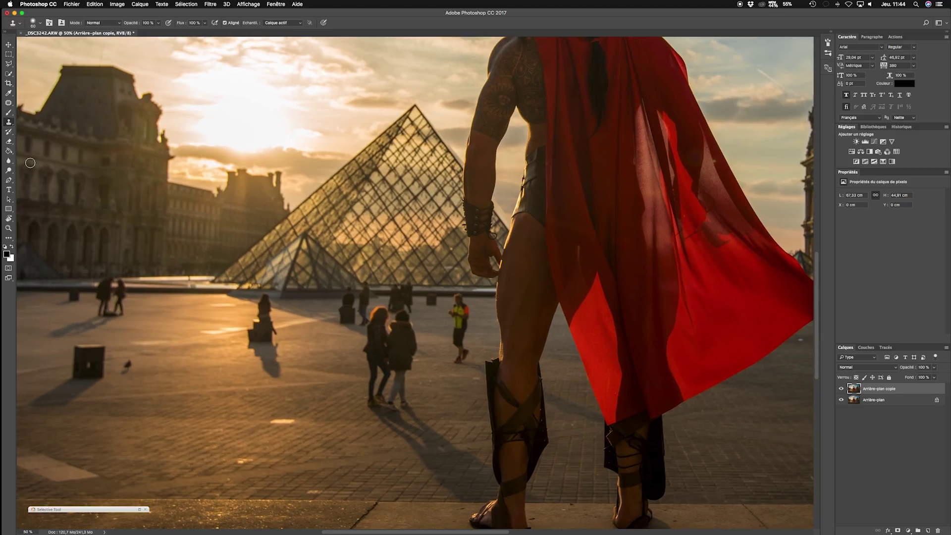
{"action": "left_click", "coordinate": [8, 125]}
{"action": "left_click", "coordinate": [50, 121]}
{"action": "left_click_drag", "start_coordinate": [214, 372], "coordinate": [295, 338]}
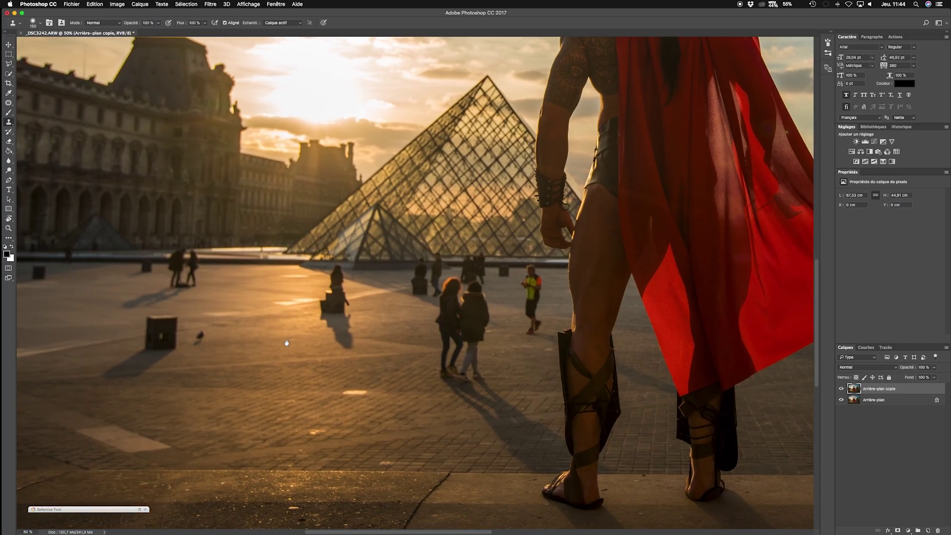
{"action": "key", "text": "bracketleft"}
{"action": "key", "text": "bracketleft"}
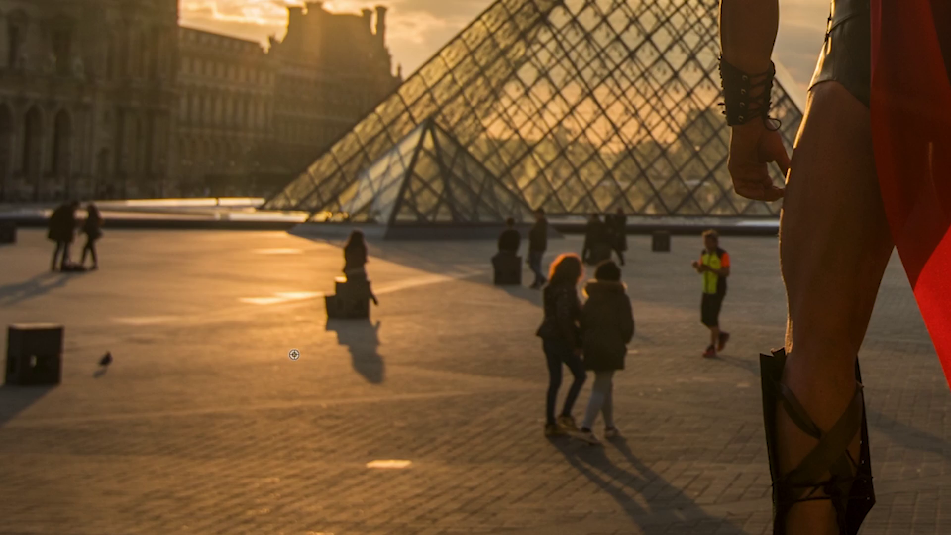
{"action": "left_click_drag", "start_coordinate": [344, 358], "coordinate": [387, 365]}
{"action": "key", "text": "ctrl+z"}
{"action": "left_click", "coordinate": [303, 355], "text": "alt"}
{"action": "mouse_move", "coordinate": [362, 361]}
{"action": "left_mouse_down"}
{"action": "mouse_move", "coordinate": [388, 365]}
{"action": "mouse_move", "coordinate": [353, 359]}
{"action": "mouse_move", "coordinate": [359, 369]}
{"action": "mouse_move", "coordinate": [370, 361]}
{"action": "mouse_move", "coordinate": [357, 358]}
{"action": "mouse_move", "coordinate": [364, 370]}
{"action": "mouse_move", "coordinate": [378, 362]}
{"action": "mouse_move", "coordinate": [330, 339]}
{"action": "mouse_move", "coordinate": [369, 343]}
{"action": "mouse_move", "coordinate": [314, 329]}
{"action": "left_mouse_up"}
{"action": "key", "text": "bracketleft"}
{"action": "key", "text": "bracketleft"}
{"action": "key", "text": "bracketleft"}
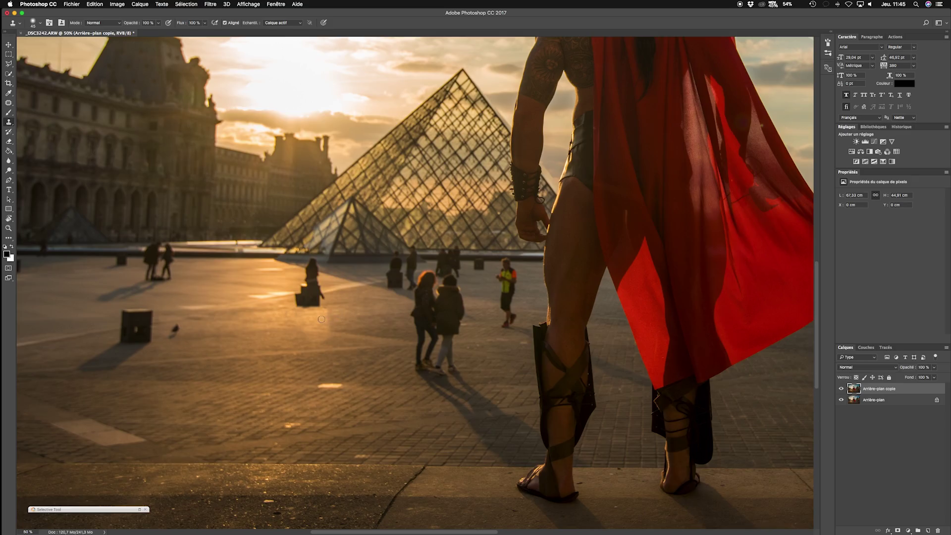
Blend the cloned ground in front of the seated person with small Patch tool selections at 66.7% zoom.
{"action": "scroll", "coordinate": [323, 320], "scroll_direction": "up", "scroll_amount": 1}
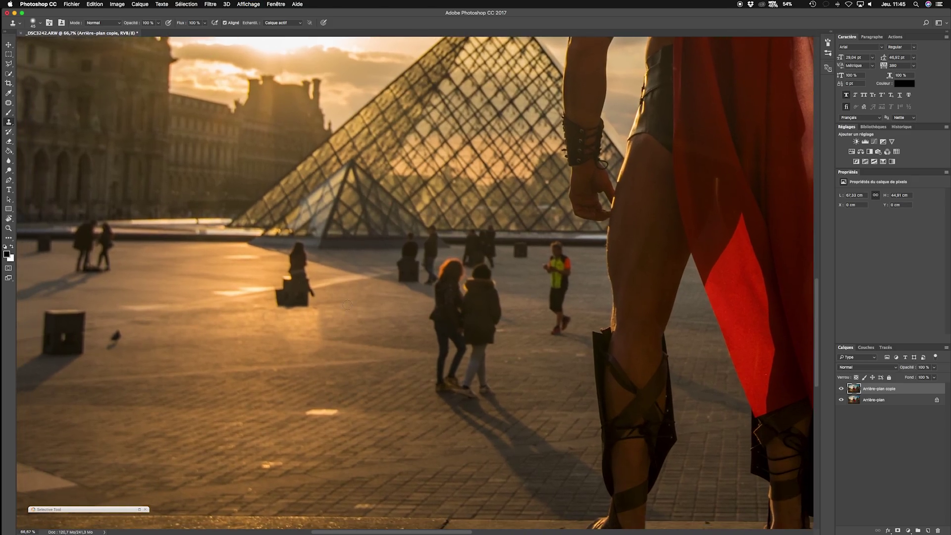
{"action": "left_click", "coordinate": [10, 104]}
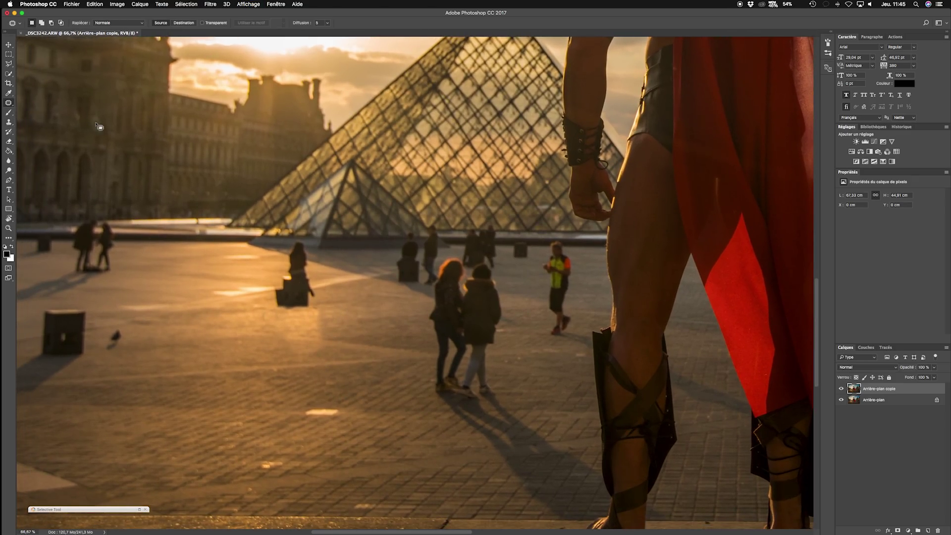
{"action": "mouse_move", "coordinate": [342, 328]}
{"action": "left_mouse_down"}
{"action": "mouse_move", "coordinate": [381, 311]}
{"action": "mouse_move", "coordinate": [353, 295]}
{"action": "mouse_move", "coordinate": [359, 330]}
{"action": "mouse_move", "coordinate": [374, 327]}
{"action": "mouse_move", "coordinate": [379, 309]}
{"action": "mouse_move", "coordinate": [368, 296]}
{"action": "mouse_move", "coordinate": [366, 311]}
{"action": "mouse_move", "coordinate": [401, 308]}
{"action": "left_mouse_up"}
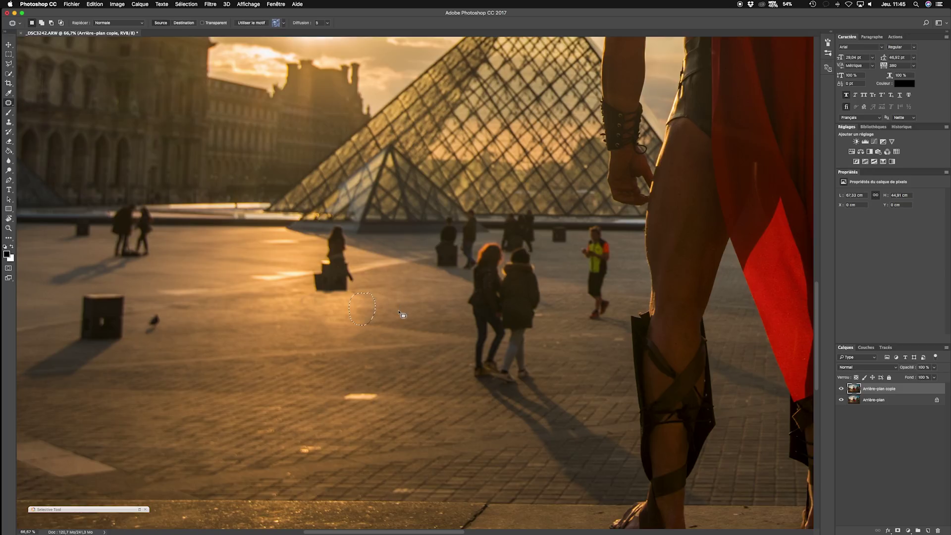
{"action": "key", "text": "super+d"}
{"action": "mouse_move", "coordinate": [359, 340]}
{"action": "left_mouse_down"}
{"action": "mouse_move", "coordinate": [367, 335]}
{"action": "mouse_move", "coordinate": [326, 332]}
{"action": "mouse_move", "coordinate": [347, 343]}
{"action": "mouse_move", "coordinate": [357, 339]}
{"action": "mouse_move", "coordinate": [308, 335]}
{"action": "left_mouse_up"}
{"action": "key", "text": "super+d"}
{"action": "mouse_move", "coordinate": [317, 294]}
{"action": "left_mouse_down"}
{"action": "mouse_move", "coordinate": [378, 326]}
{"action": "mouse_move", "coordinate": [354, 330]}
{"action": "mouse_move", "coordinate": [366, 339]}
{"action": "mouse_move", "coordinate": [387, 338]}
{"action": "mouse_move", "coordinate": [371, 325]}
{"action": "mouse_move", "coordinate": [420, 336]}
{"action": "mouse_move", "coordinate": [335, 337]}
{"action": "left_mouse_up"}
{"action": "key", "text": "super+d"}
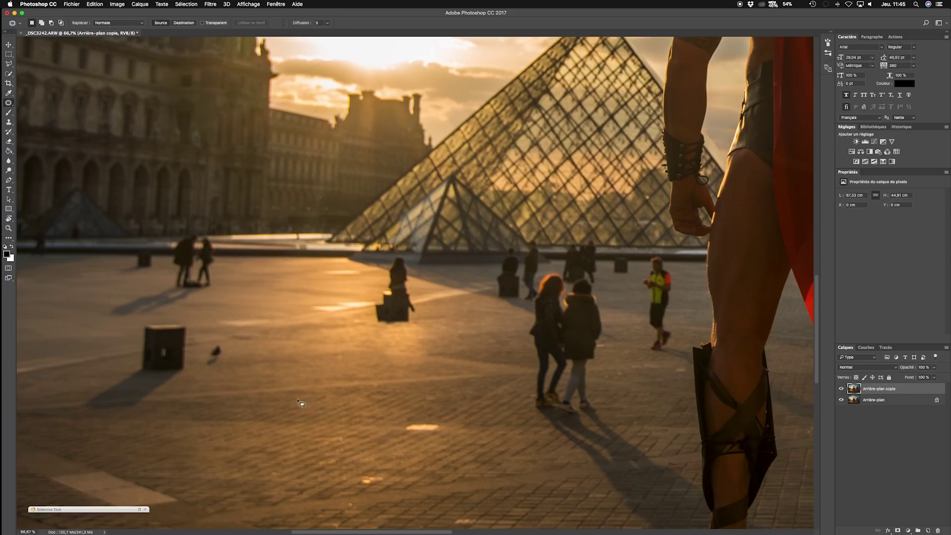
Outline the pigeon beside the stone block with the Patch tool.
{"action": "scroll", "coordinate": [299, 403], "scroll_direction": "left", "scroll_amount": 5}
{"action": "scroll", "coordinate": [299, 404], "scroll_direction": "down", "scroll_amount": 2}
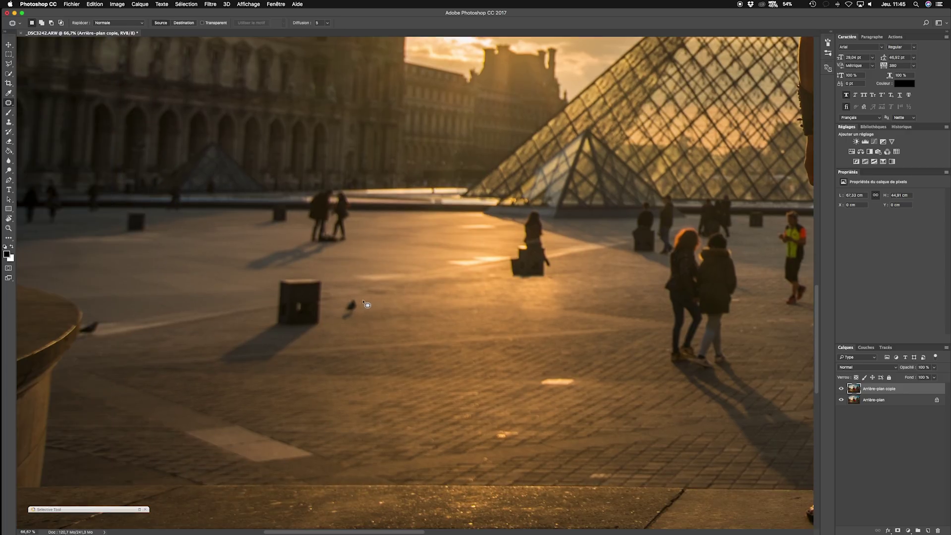
{"action": "left_click_drag", "start_coordinate": [363, 300], "coordinate": [340, 306]}
{"action": "left_click_drag", "start_coordinate": [367, 310], "coordinate": [367, 309]}
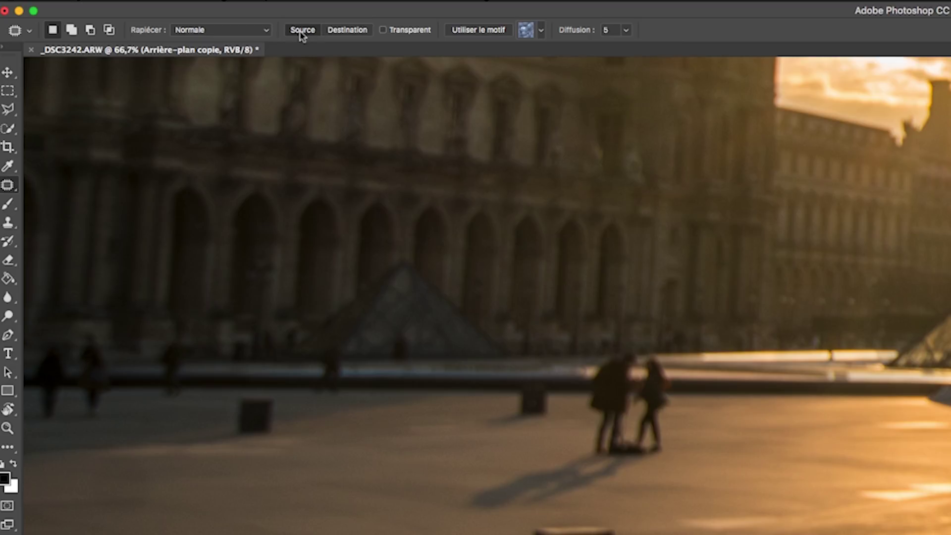
Copy the pigeon onto the neighbouring ground in the Patch tool's Destination mode, and undo the copies.
{"action": "left_click", "coordinate": [356, 32]}
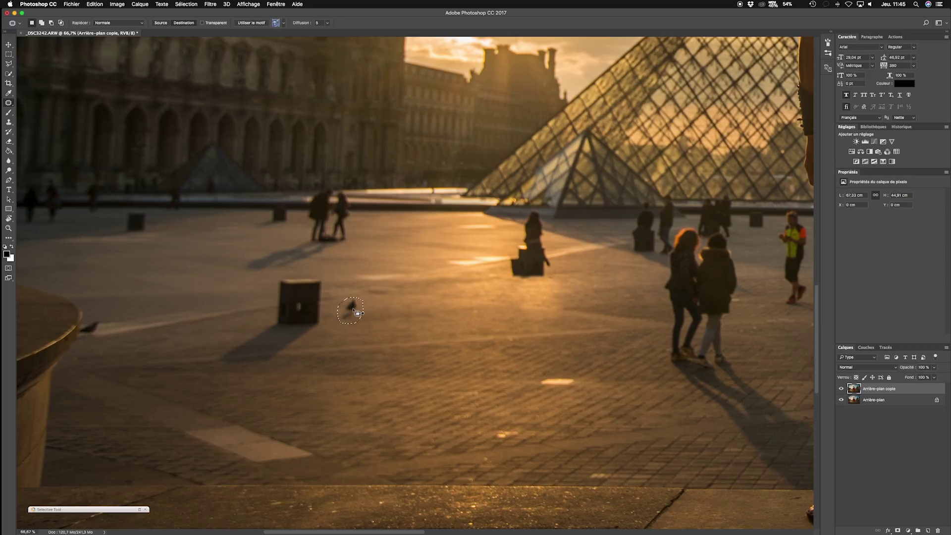
{"action": "left_click_drag", "start_coordinate": [355, 311], "coordinate": [396, 314]}
{"action": "left_click_drag", "start_coordinate": [411, 312], "coordinate": [444, 319]}
{"action": "left_click", "coordinate": [455, 323]}
{"action": "key", "text": "super+shift+d"}
{"action": "key", "text": "alt+super+z"}
Replace the pigeon with the clean ground beside it in the Patch tool's Source mode, and clear the selection.
{"action": "left_click_drag", "start_coordinate": [357, 313], "coordinate": [406, 314]}
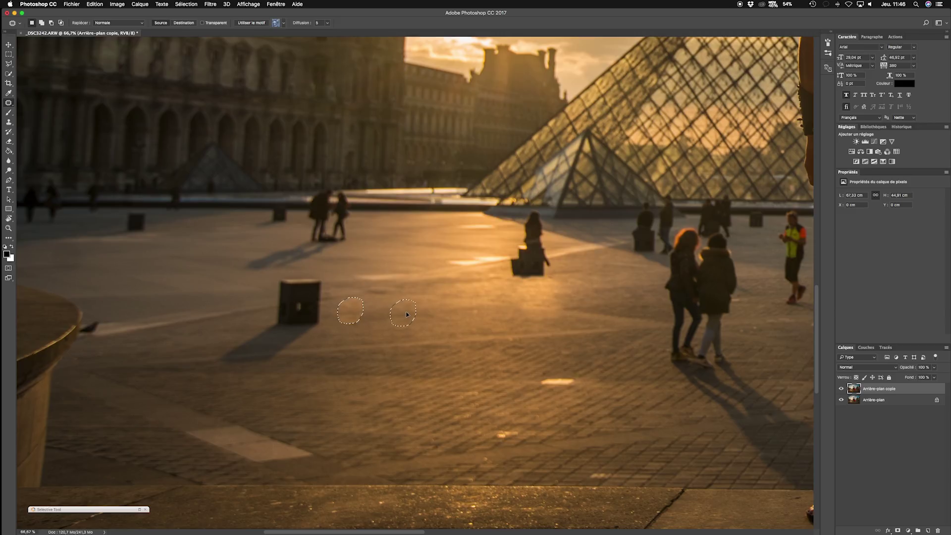
{"action": "key", "text": "super+d"}
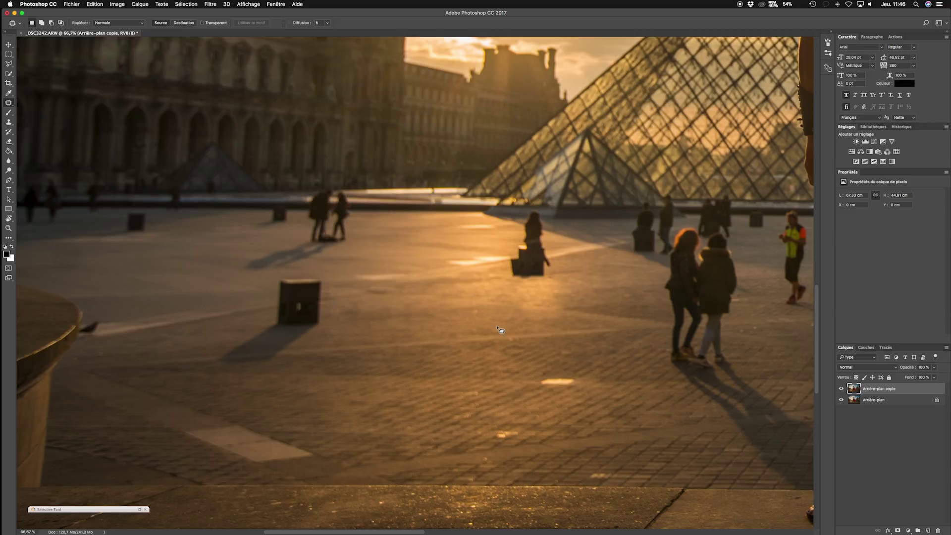
{"action": "key", "text": "super+minus"}
{"action": "scroll", "coordinate": [365, 317], "scroll_direction": "up", "scroll_amount": 1}
{"action": "scroll", "coordinate": [364, 317], "scroll_direction": "right", "scroll_amount": 1}
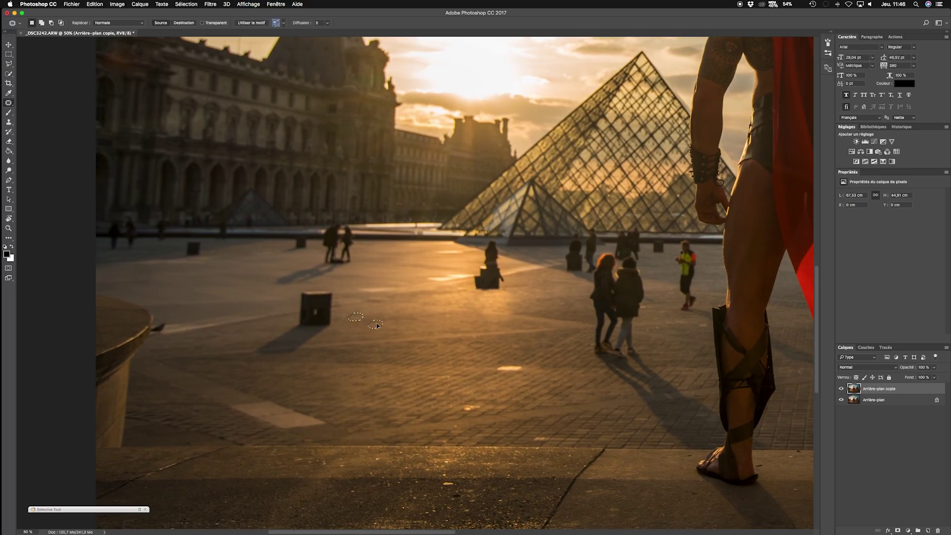
{"action": "scroll", "coordinate": [435, 332], "scroll_direction": "right", "scroll_amount": 3}
{"action": "key", "text": "super+plus"}
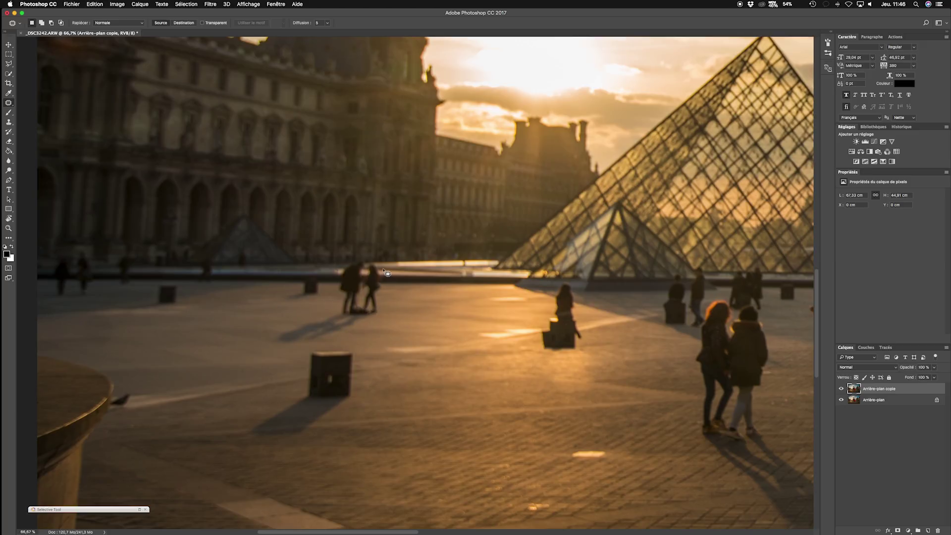
Try to patch the standing couple near the basin with the neighbouring ground, and undo the patch.
{"action": "mouse_move", "coordinate": [385, 270]}
{"action": "left_mouse_down"}
{"action": "mouse_move", "coordinate": [345, 261]}
{"action": "mouse_move", "coordinate": [333, 273]}
{"action": "mouse_move", "coordinate": [337, 309]}
{"action": "mouse_move", "coordinate": [356, 322]}
{"action": "mouse_move", "coordinate": [379, 306]}
{"action": "mouse_move", "coordinate": [386, 270]}
{"action": "mouse_move", "coordinate": [431, 292]}
{"action": "left_mouse_up"}
{"action": "key", "text": "super+d"}
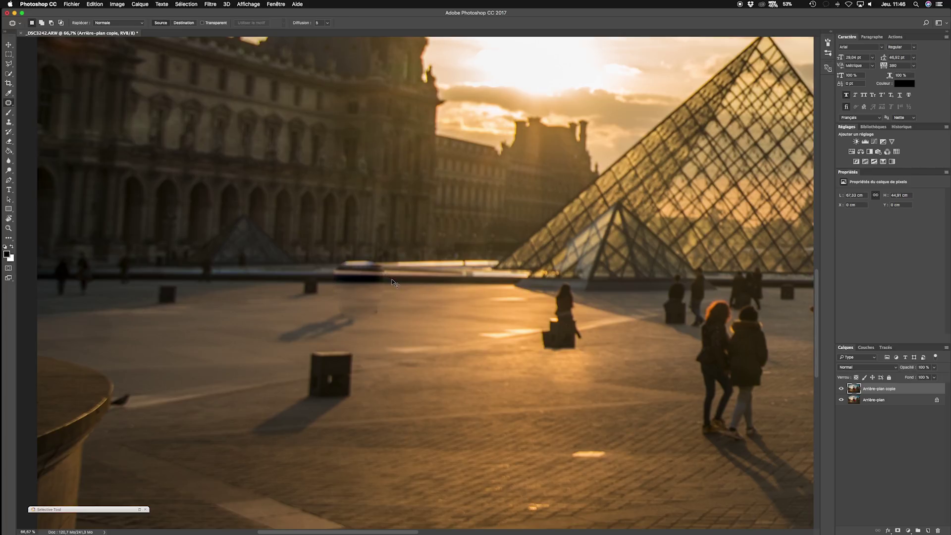
{"action": "key", "text": "super+z"}
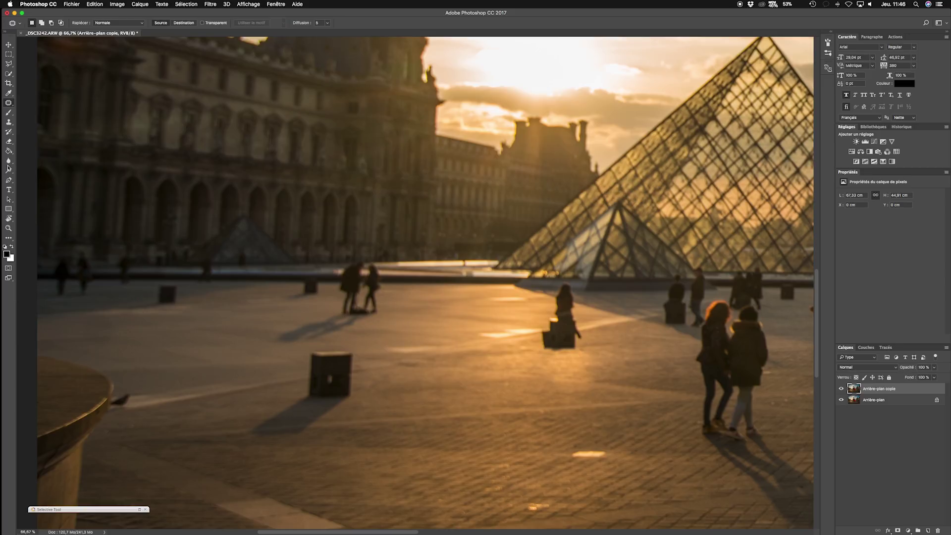
Clone the basin edge and paving over the standing couple and their shadow with a larger Clone Stamp brush.
{"action": "left_click", "coordinate": [8, 121]}
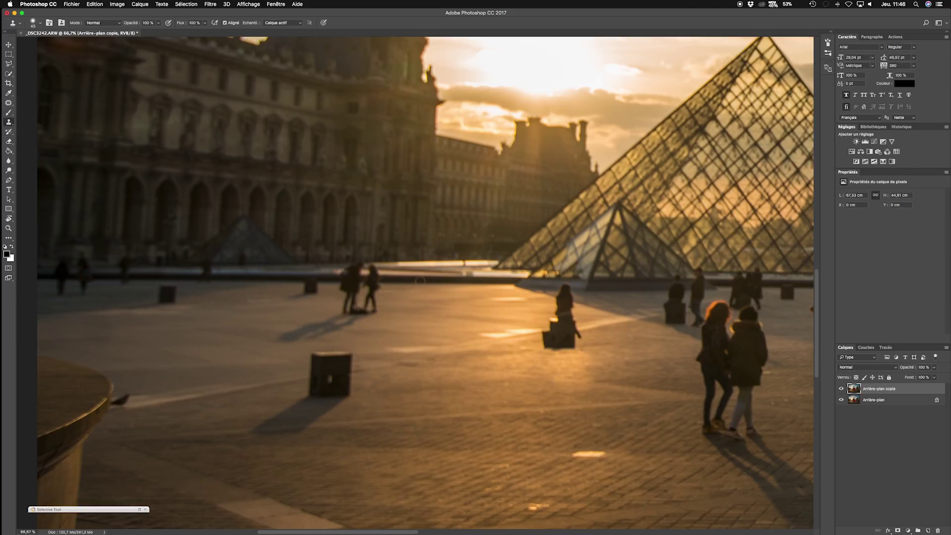
{"action": "key", "text": "bracketright"}
{"action": "key", "text": "bracketright"}
{"action": "mouse_move", "coordinate": [373, 295]}
{"action": "left_mouse_down"}
{"action": "mouse_move", "coordinate": [363, 316]}
{"action": "mouse_move", "coordinate": [364, 307]}
{"action": "mouse_move", "coordinate": [376, 311]}
{"action": "left_mouse_up"}
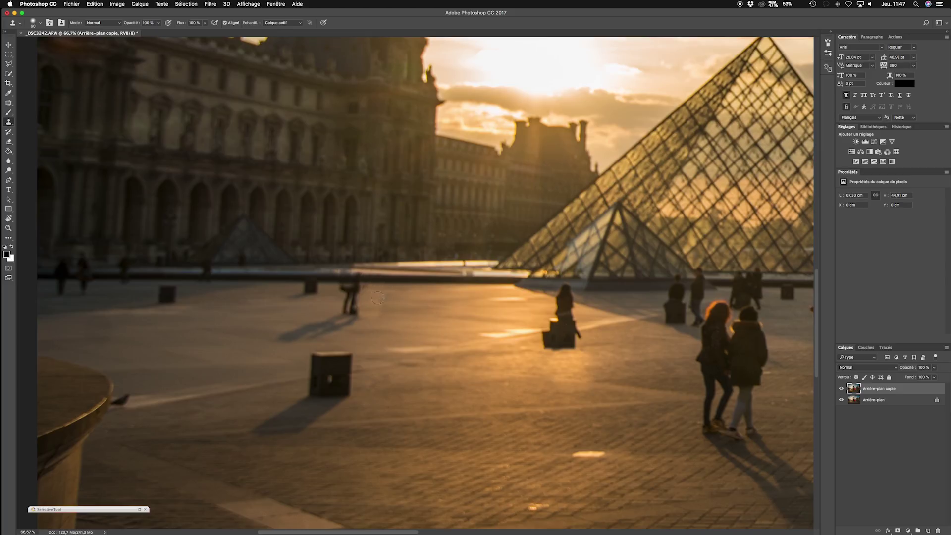
{"action": "mouse_move", "coordinate": [317, 322]}
{"action": "left_mouse_down"}
{"action": "mouse_move", "coordinate": [272, 333]}
{"action": "mouse_move", "coordinate": [374, 311]}
{"action": "left_mouse_up"}
{"action": "left_click", "coordinate": [371, 320], "text": "alt"}
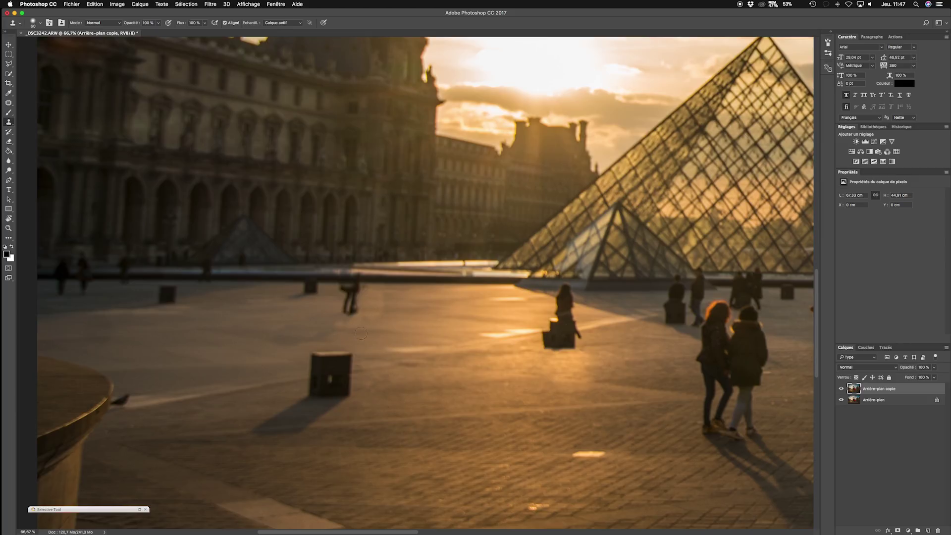
{"action": "mouse_move", "coordinate": [349, 307]}
{"action": "left_mouse_down"}
{"action": "mouse_move", "coordinate": [337, 297]}
{"action": "mouse_move", "coordinate": [347, 289]}
{"action": "mouse_move", "coordinate": [335, 293]}
{"action": "mouse_move", "coordinate": [347, 288]}
{"action": "mouse_move", "coordinate": [354, 300]}
{"action": "mouse_move", "coordinate": [348, 316]}
{"action": "mouse_move", "coordinate": [392, 312]}
{"action": "left_mouse_up"}
Patch the uneven ground where the couple and their shadow were with cleaner paving.
{"action": "left_click", "coordinate": [9, 103]}
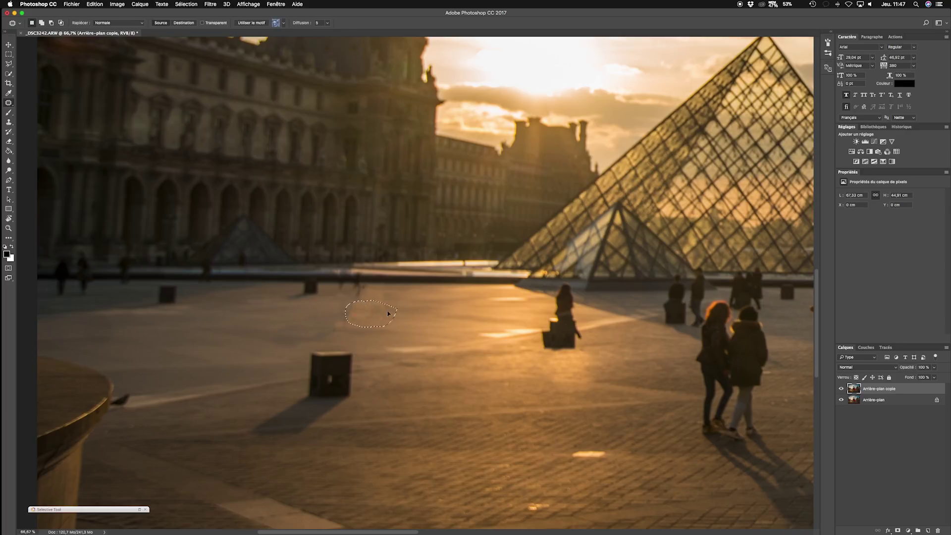
{"action": "key", "text": "ctrl+d"}
{"action": "mouse_move", "coordinate": [328, 311]}
{"action": "left_mouse_down"}
{"action": "mouse_move", "coordinate": [359, 327]}
{"action": "mouse_move", "coordinate": [331, 311]}
{"action": "left_mouse_up"}
{"action": "mouse_move", "coordinate": [336, 321]}
{"action": "left_mouse_down"}
{"action": "mouse_move", "coordinate": [271, 340]}
{"action": "mouse_move", "coordinate": [284, 346]}
{"action": "mouse_move", "coordinate": [327, 342]}
{"action": "mouse_move", "coordinate": [339, 320]}
{"action": "mouse_move", "coordinate": [216, 311]}
{"action": "left_mouse_up"}
{"action": "key", "text": "super+d"}
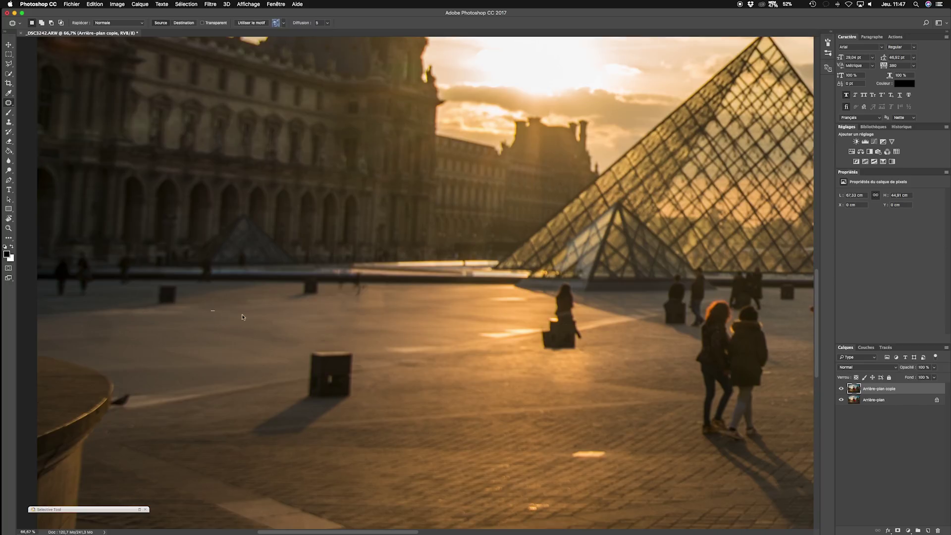
{"action": "key", "text": "super+d"}
{"action": "scroll", "coordinate": [322, 325], "scroll_direction": "up", "scroll_amount": 1}
{"action": "mouse_move", "coordinate": [367, 303]}
{"action": "left_mouse_down"}
{"action": "mouse_move", "coordinate": [339, 293]}
{"action": "mouse_move", "coordinate": [319, 304]}
{"action": "mouse_move", "coordinate": [352, 312]}
{"action": "mouse_move", "coordinate": [367, 298]}
{"action": "mouse_move", "coordinate": [418, 314]}
{"action": "left_mouse_up"}
{"action": "key", "text": "super+d"}
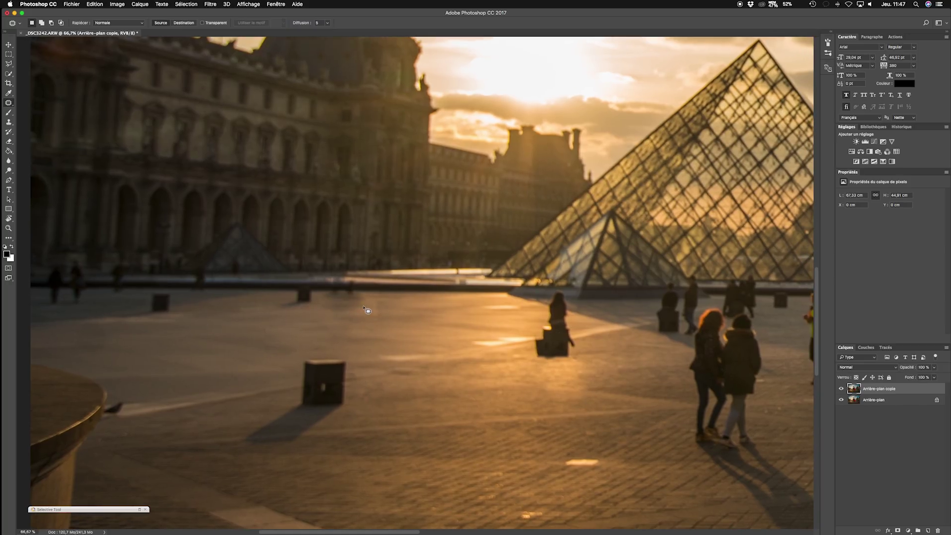
Clone away the dark traces left below the basin edge and patch the surrounding paving smooth.
{"action": "left_click", "coordinate": [9, 122]}
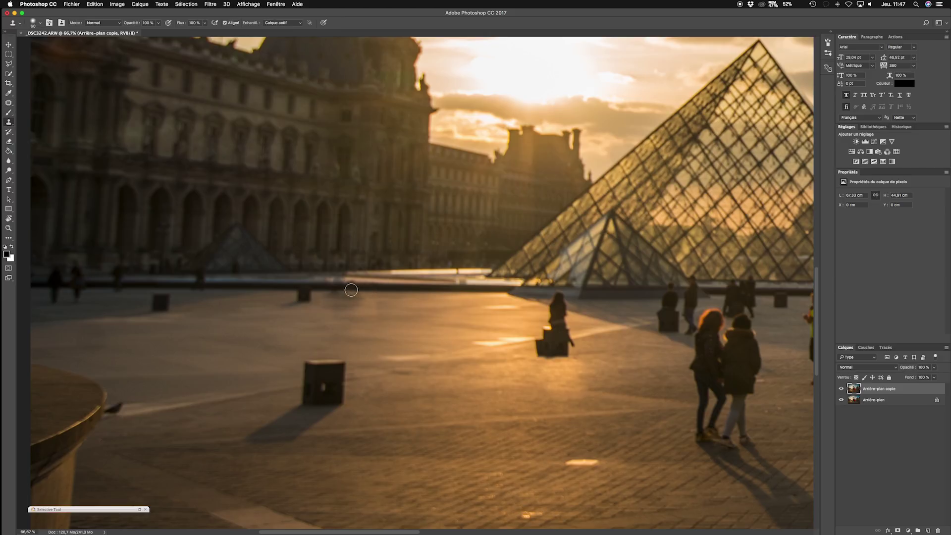
{"action": "mouse_move", "coordinate": [346, 298]}
{"action": "left_mouse_down"}
{"action": "mouse_move", "coordinate": [335, 306]}
{"action": "mouse_move", "coordinate": [371, 302]}
{"action": "left_mouse_up"}
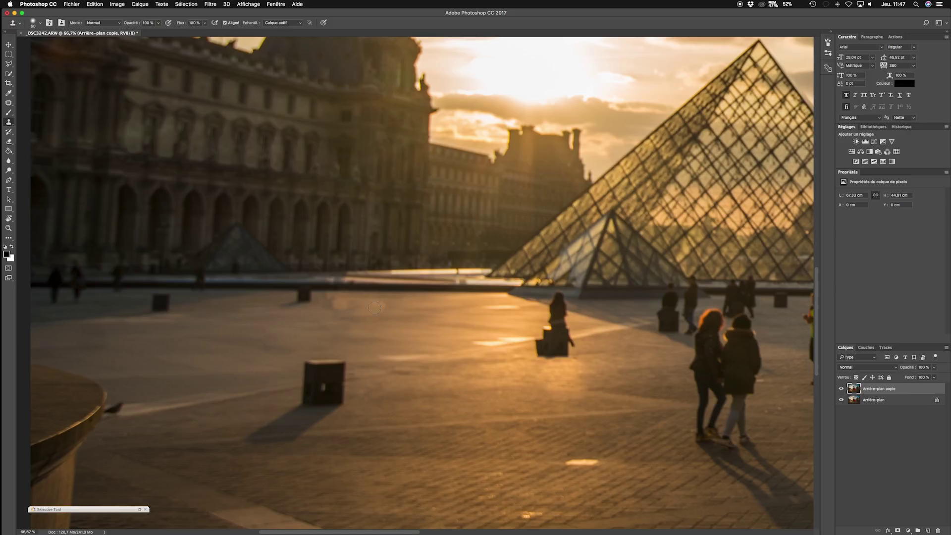
{"action": "key", "text": "j"}
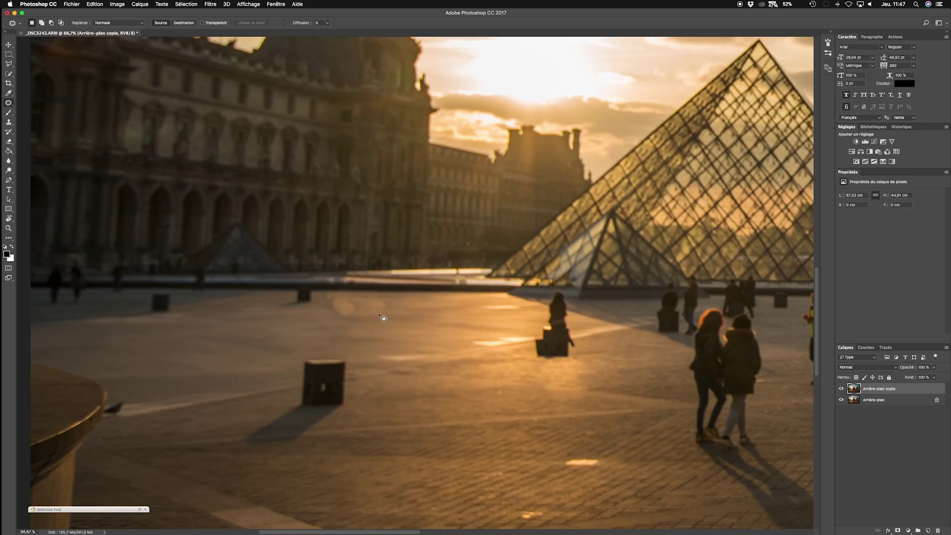
{"action": "mouse_move", "coordinate": [335, 298]}
{"action": "left_mouse_down"}
{"action": "mouse_move", "coordinate": [323, 300]}
{"action": "mouse_move", "coordinate": [349, 306]}
{"action": "mouse_move", "coordinate": [338, 298]}
{"action": "left_mouse_up"}
{"action": "left_click_drag", "start_coordinate": [332, 308], "coordinate": [296, 324]}
{"action": "key", "text": "super+d"}
{"action": "mouse_move", "coordinate": [363, 300]}
{"action": "left_mouse_down"}
{"action": "mouse_move", "coordinate": [335, 314]}
{"action": "mouse_move", "coordinate": [361, 325]}
{"action": "mouse_move", "coordinate": [356, 308]}
{"action": "mouse_move", "coordinate": [374, 323]}
{"action": "mouse_move", "coordinate": [402, 309]}
{"action": "mouse_move", "coordinate": [412, 316]}
{"action": "mouse_move", "coordinate": [365, 316]}
{"action": "left_mouse_up"}
{"action": "key", "text": "super+d"}
Open the finished retouch file Leonidas 5a.psd and switch to the Move tool.
{"action": "scroll", "coordinate": [365, 317], "scroll_direction": "right", "scroll_amount": 10}
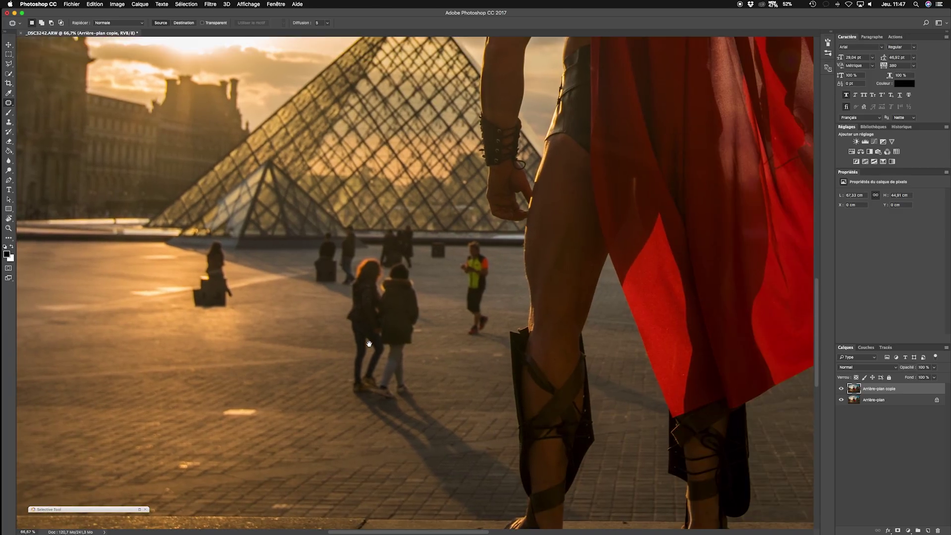
{"action": "key", "text": "super+0"}
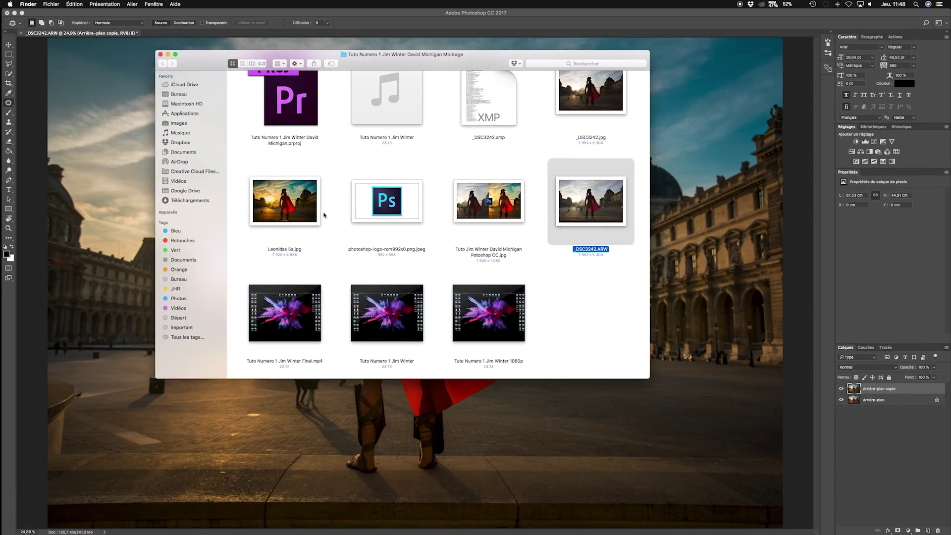
{"action": "scroll", "coordinate": [325, 215], "scroll_direction": "up", "scroll_amount": 3}
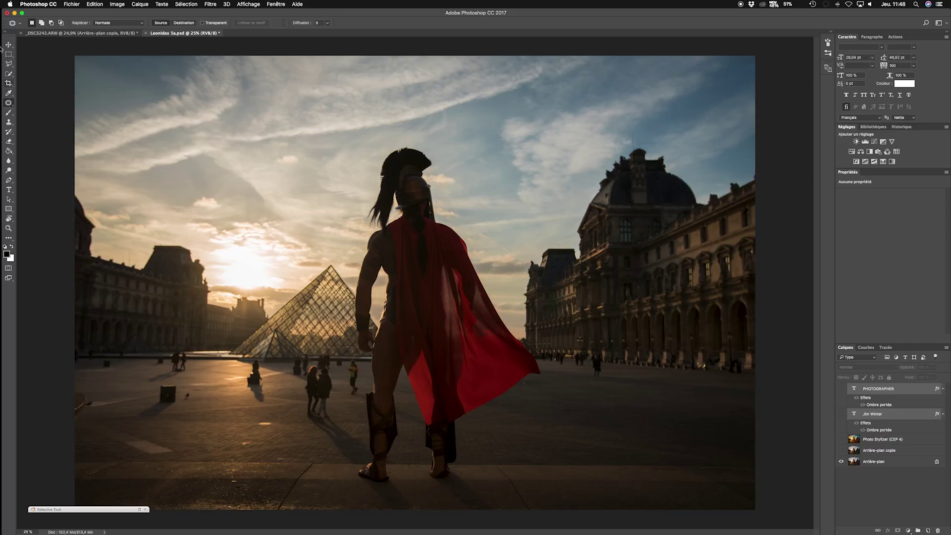
{"action": "left_click", "coordinate": [8, 45]}
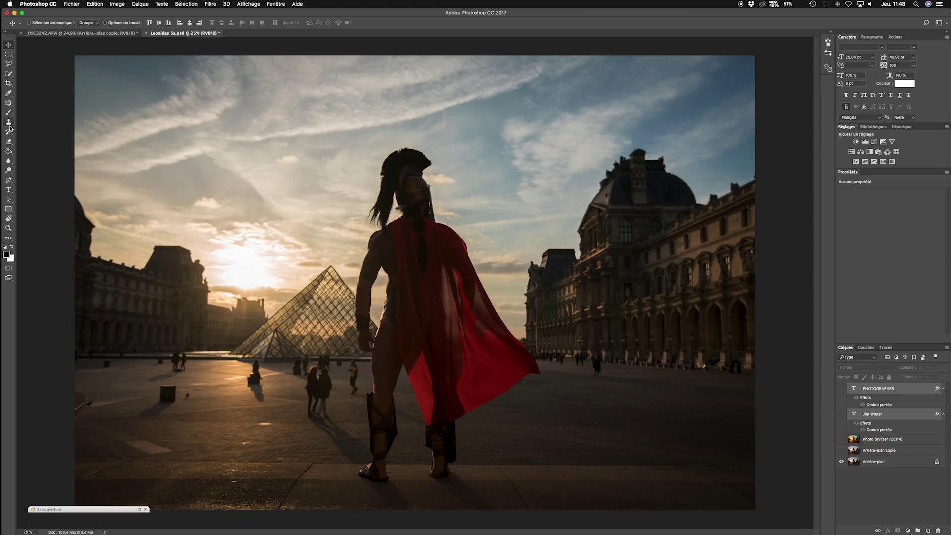
Show and hide the Arrière-plan copie layer to compare the retouched photo with the original.
{"action": "left_click", "coordinate": [841, 450]}
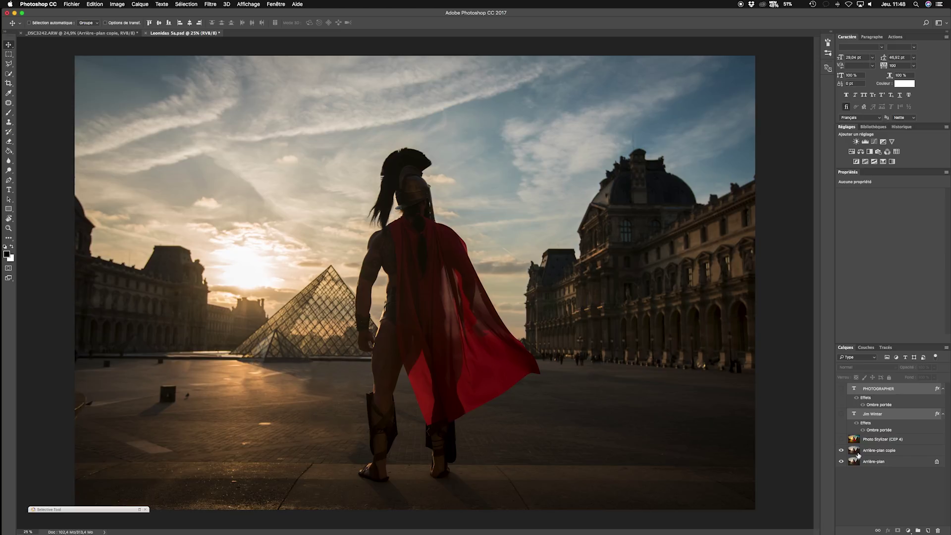
{"action": "left_click", "coordinate": [841, 451]}
{"action": "left_click", "coordinate": [840, 451]}
{"action": "left_click", "coordinate": [840, 452]}
{"action": "left_click", "coordinate": [841, 451]}
Compare the square in front of the pyramid before and after retouching at 50% zoom by toggling the Arrière-plan copie layer.
{"action": "key", "text": "super+plus"}
{"action": "key", "text": "super+plus"}
{"action": "left_click_drag", "start_coordinate": [465, 382], "coordinate": [553, 201]}
{"action": "left_click_drag", "start_coordinate": [705, 375], "coordinate": [742, 374]}
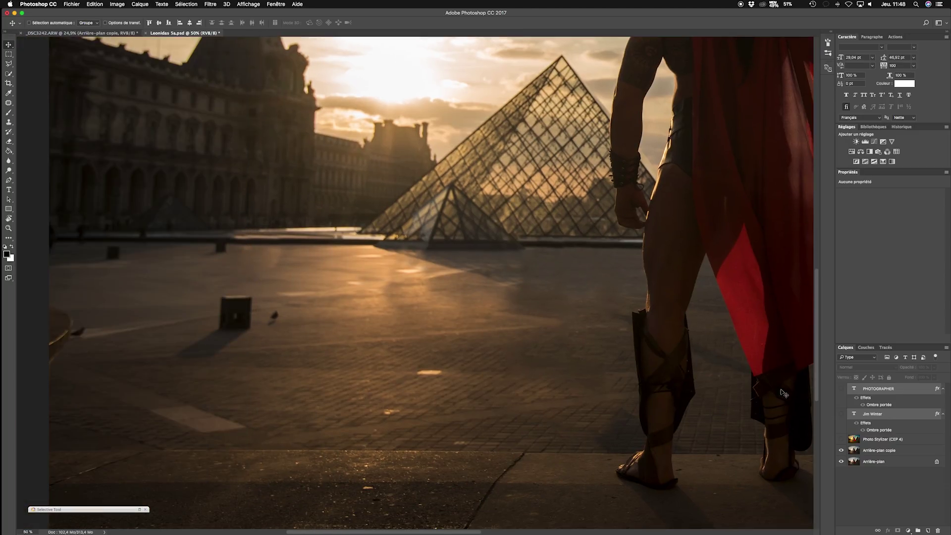
{"action": "left_click", "coordinate": [841, 450]}
{"action": "left_click", "coordinate": [841, 451]}
{"action": "left_click", "coordinate": [841, 451]}
{"action": "left_click", "coordinate": [841, 451]}
Compare the arcade side beyond the cape before and after retouching, and return to the whole image.
{"action": "left_click_drag", "start_coordinate": [492, 283], "coordinate": [102, 248]}
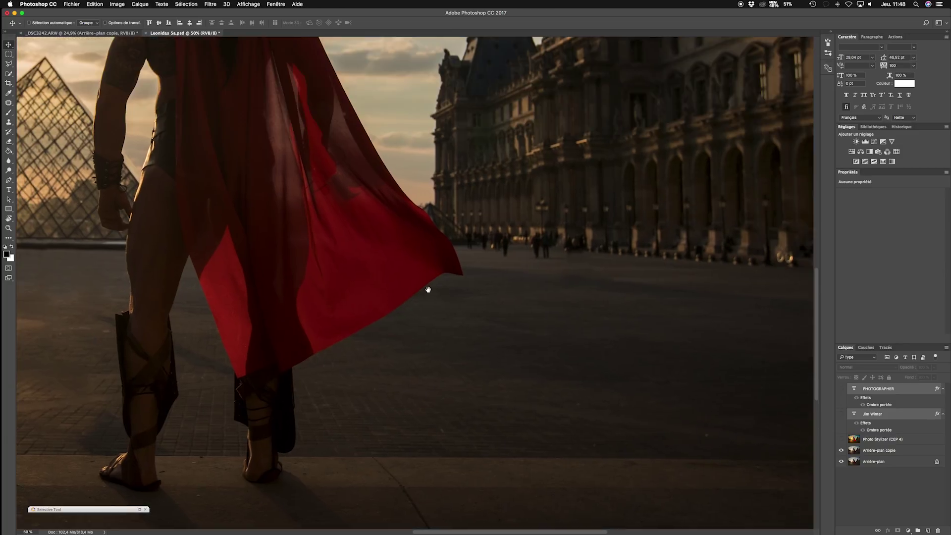
{"action": "left_click", "coordinate": [841, 451]}
{"action": "left_click", "coordinate": [841, 451]}
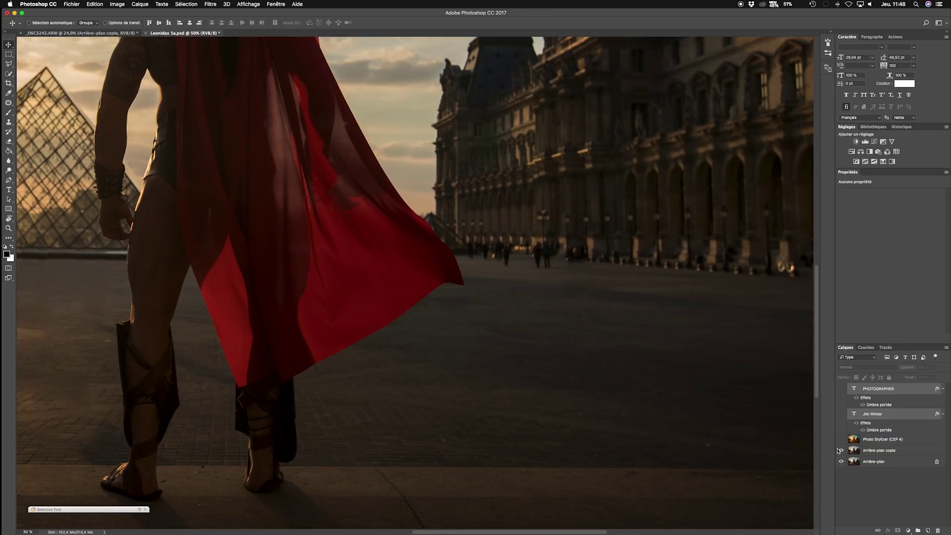
{"action": "key", "text": "super+0"}
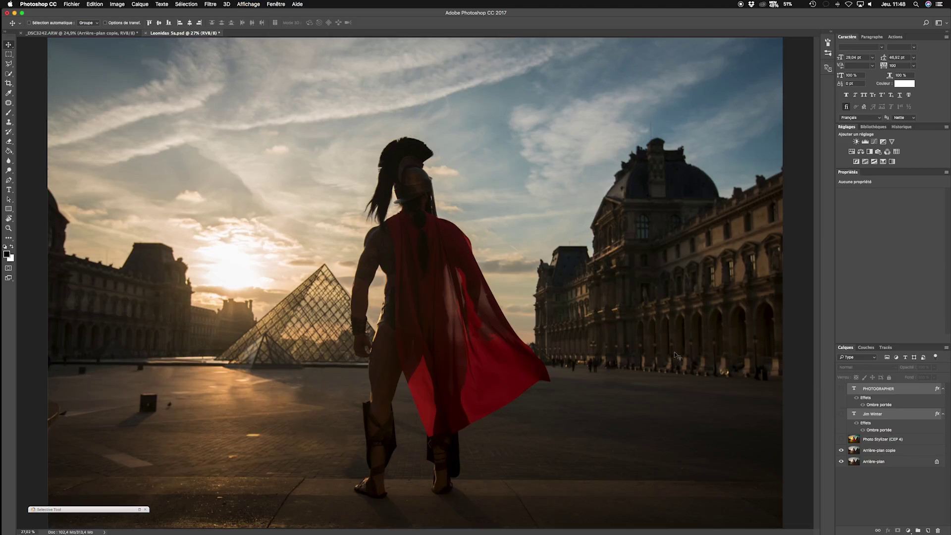
Expand the Selective Tool palette and start the Color Efex Pro 4 filter on the retouched photo.
{"action": "left_click", "coordinate": [9, 103]}
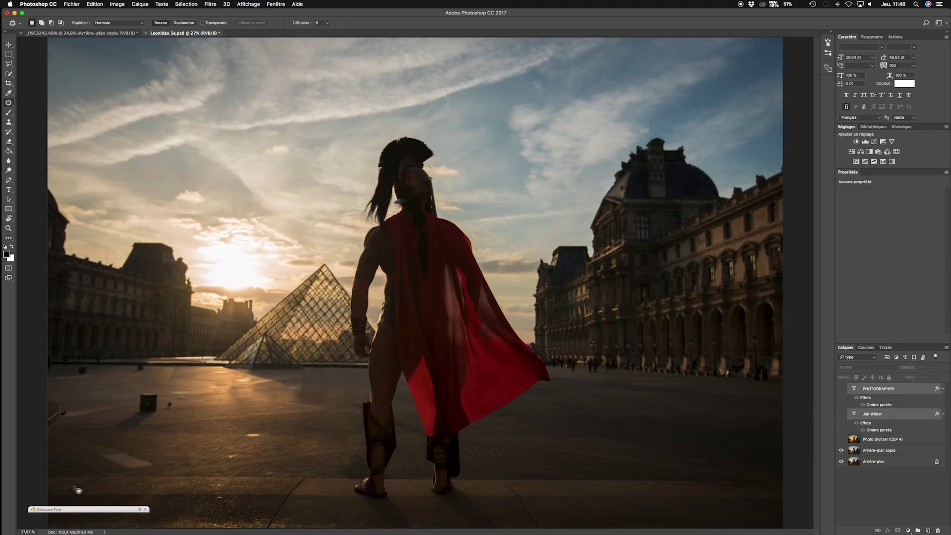
{"action": "left_click_drag", "start_coordinate": [95, 510], "coordinate": [77, 329]}
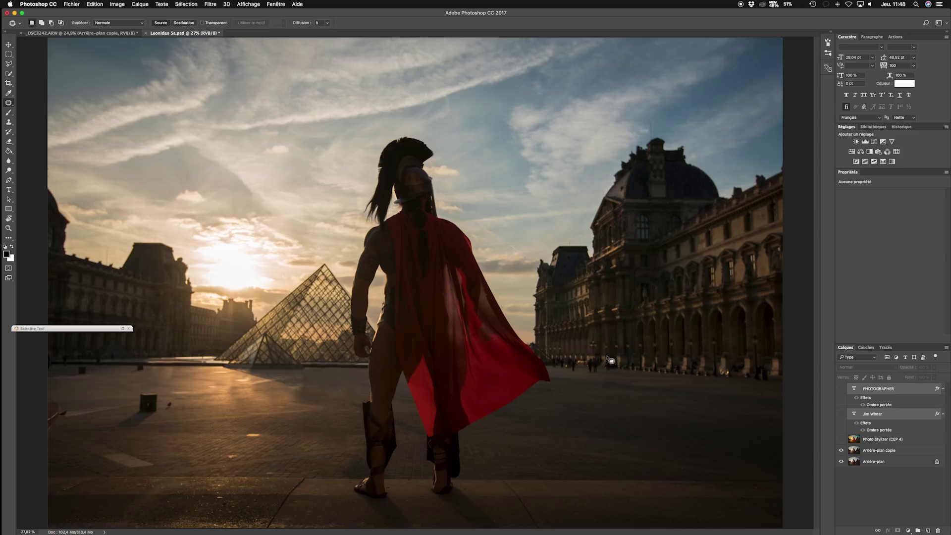
{"action": "left_click", "coordinate": [123, 328]}
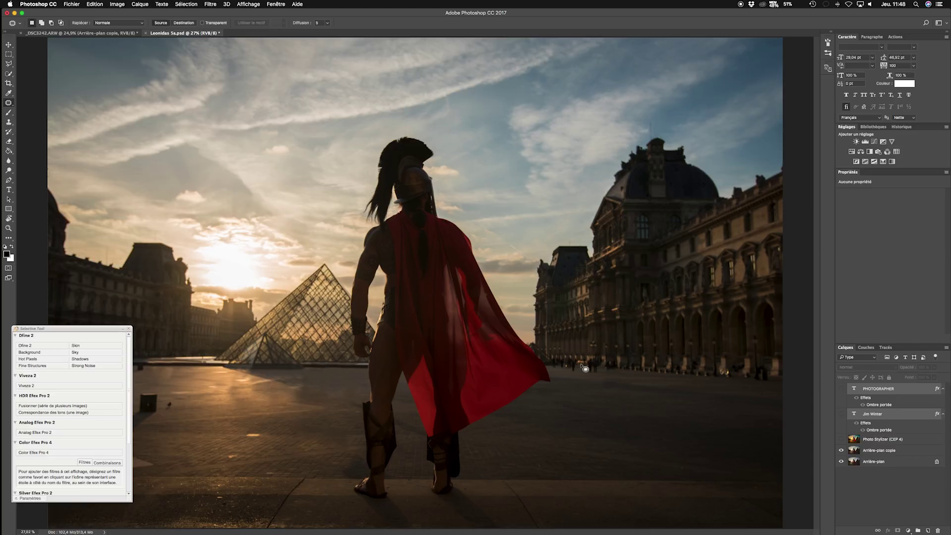
{"action": "mouse_move", "coordinate": [101, 331]}
{"action": "left_mouse_down"}
{"action": "mouse_move", "coordinate": [101, 344]}
{"action": "mouse_move", "coordinate": [115, 346]}
{"action": "mouse_move", "coordinate": [102, 337]}
{"action": "left_mouse_up"}
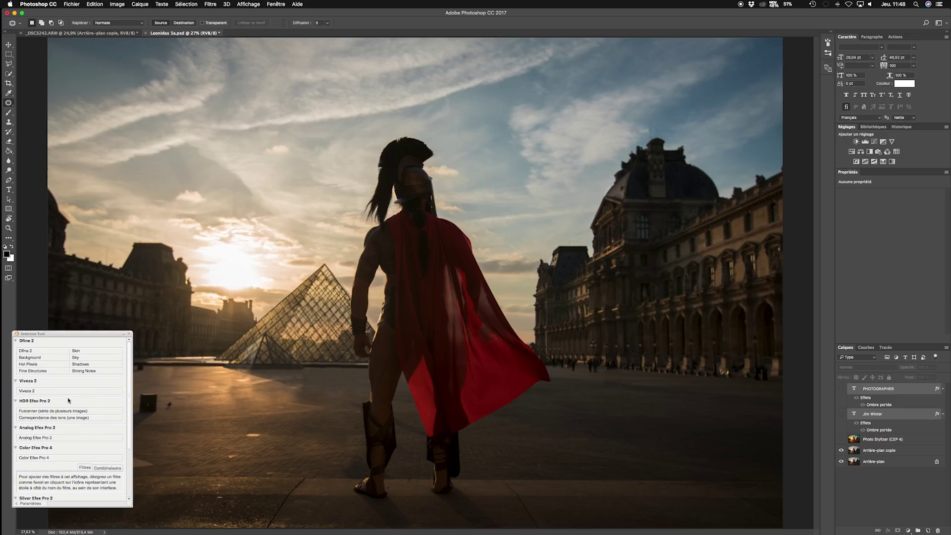
{"action": "left_click", "coordinate": [53, 460]}
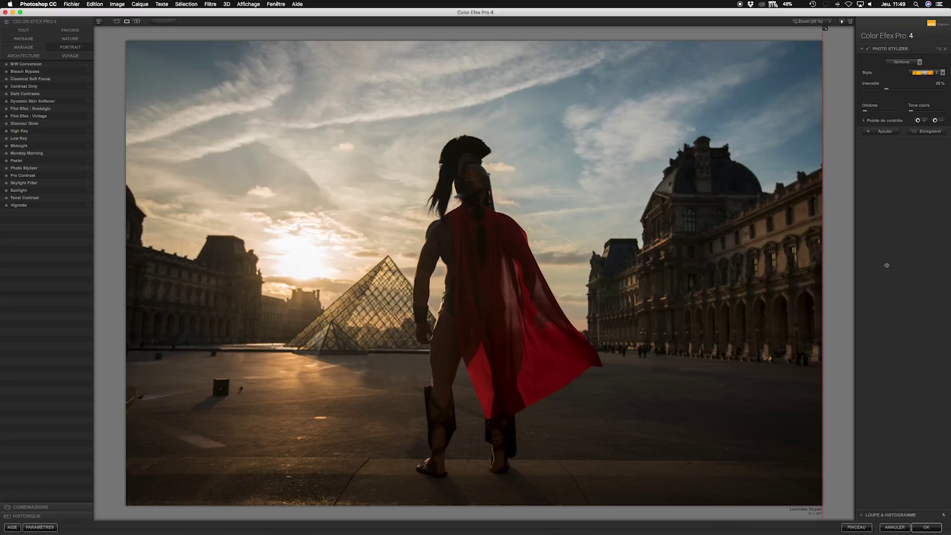
Preview the B/W Conversion, Classical Soft Focus, Dark Contrasts and Film Efex : Nostalgic filters across the whole photo.
{"action": "left_click_drag", "start_coordinate": [822, 270], "coordinate": [802, 271]}
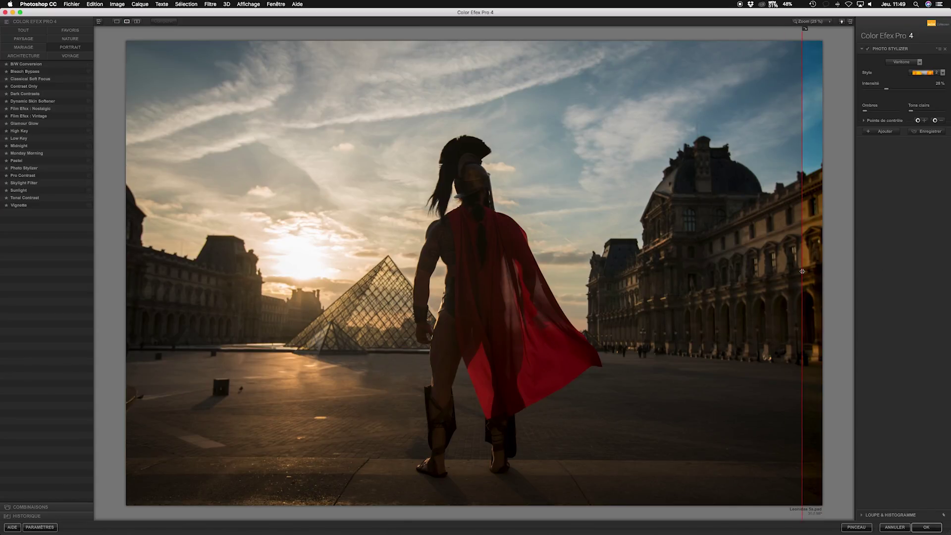
{"action": "left_click", "coordinate": [31, 67]}
{"action": "left_click_drag", "start_coordinate": [803, 159], "coordinate": [7, 165]}
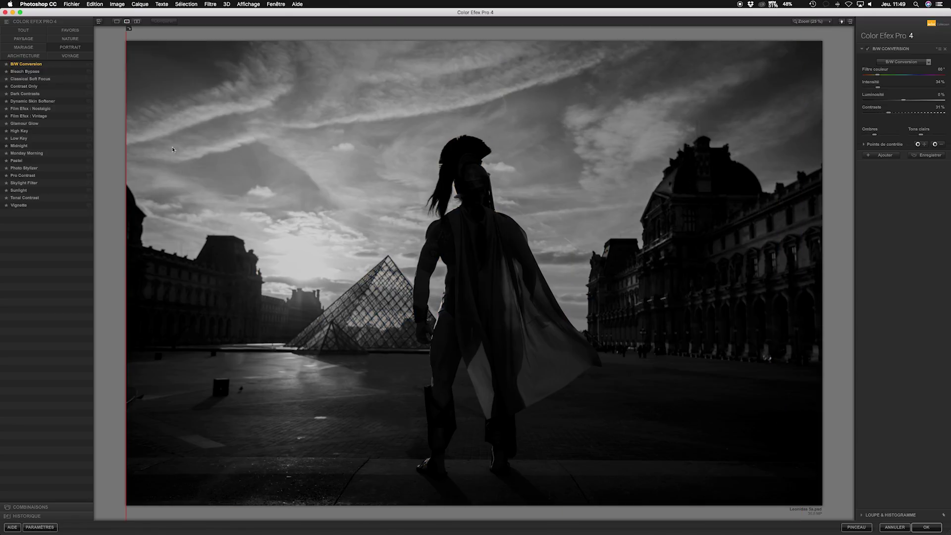
{"action": "left_click", "coordinate": [26, 73]}
{"action": "left_click", "coordinate": [27, 79]}
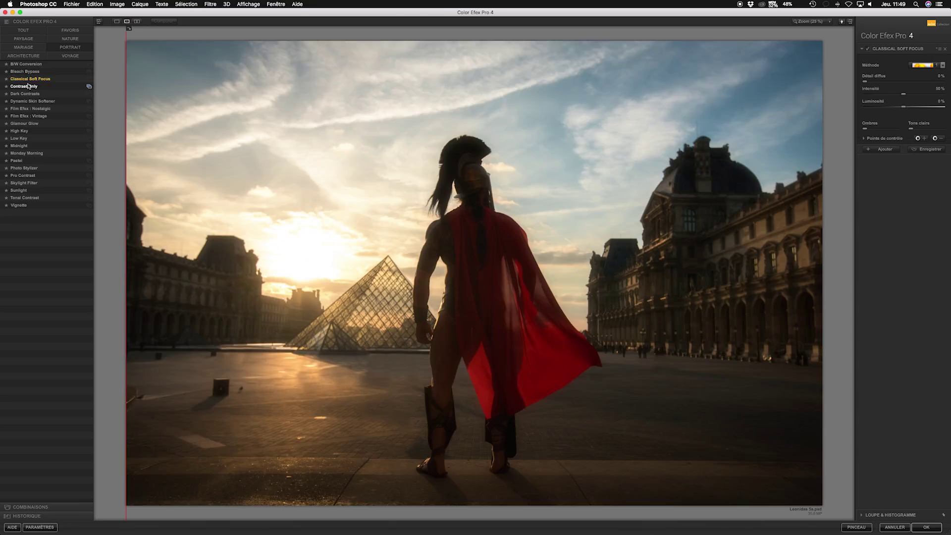
{"action": "left_click", "coordinate": [27, 94]}
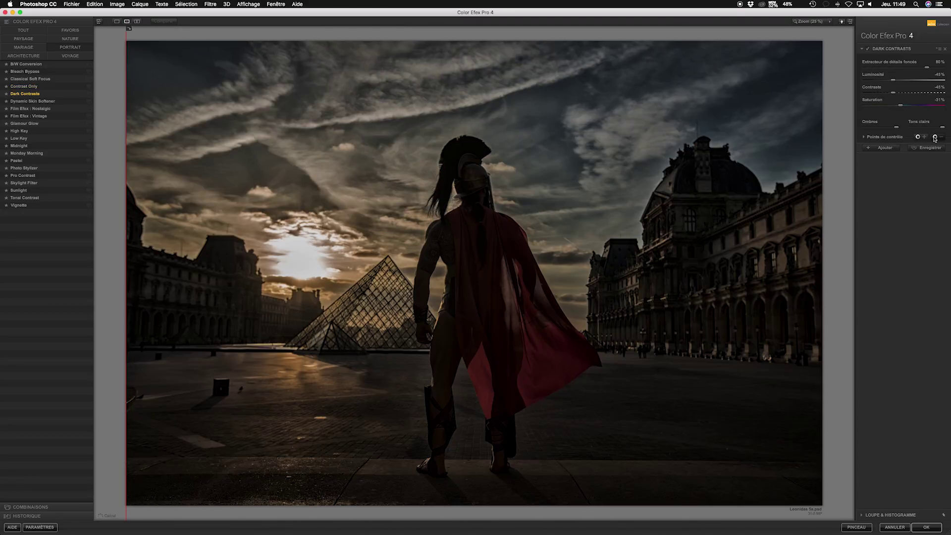
{"action": "left_click", "coordinate": [54, 115]}
{"action": "left_click", "coordinate": [49, 124]}
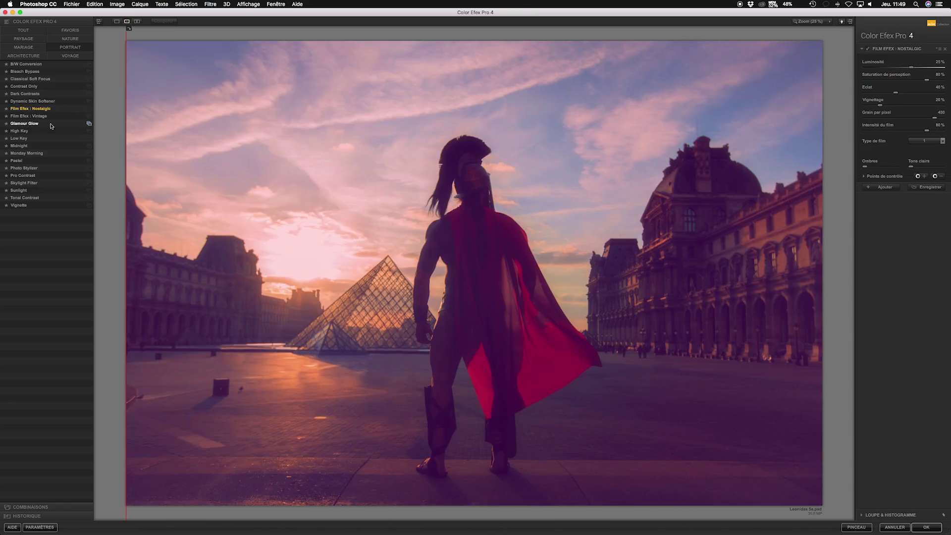
Choose the Photo Stylizer filter with Varitone style 2 over the whole photo and set its intensity to 30%.
{"action": "left_click", "coordinate": [48, 169]}
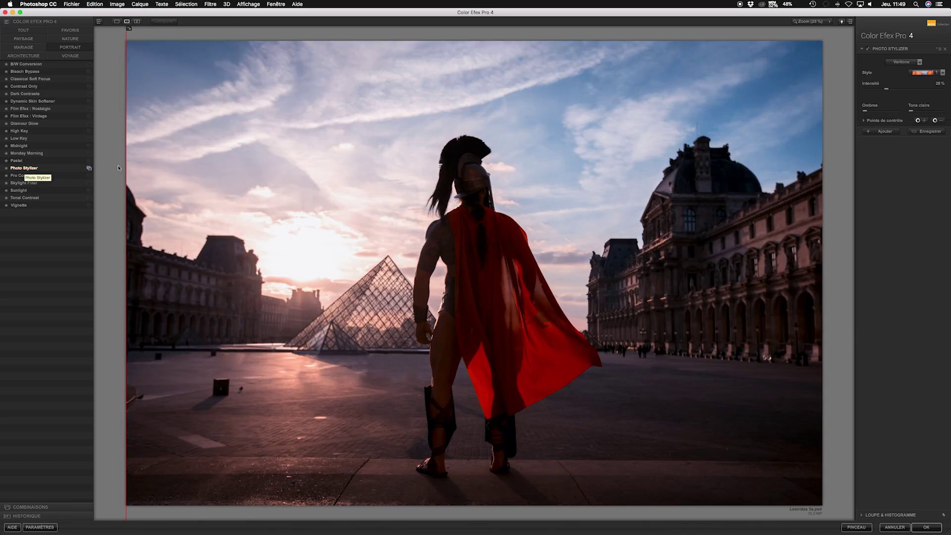
{"action": "left_click_drag", "start_coordinate": [126, 162], "coordinate": [143, 162]}
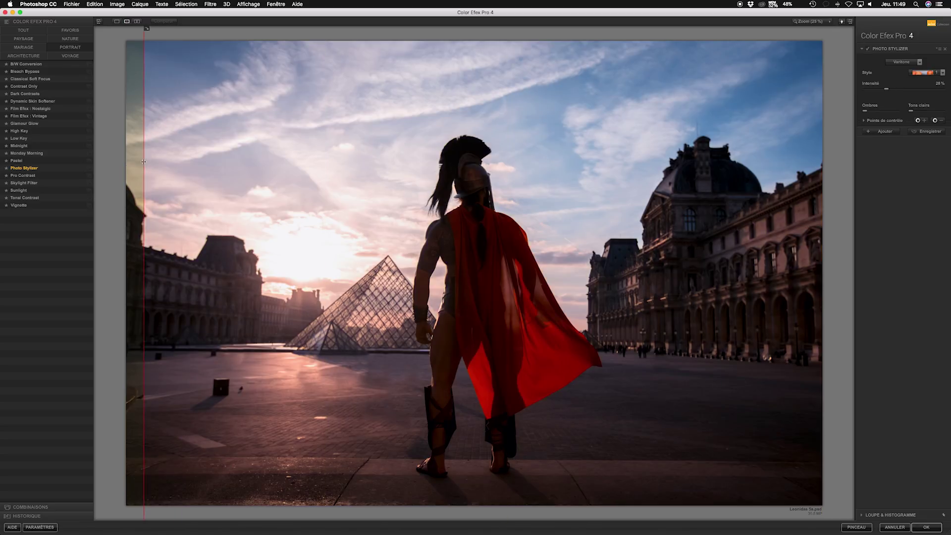
{"action": "left_click", "coordinate": [924, 73]}
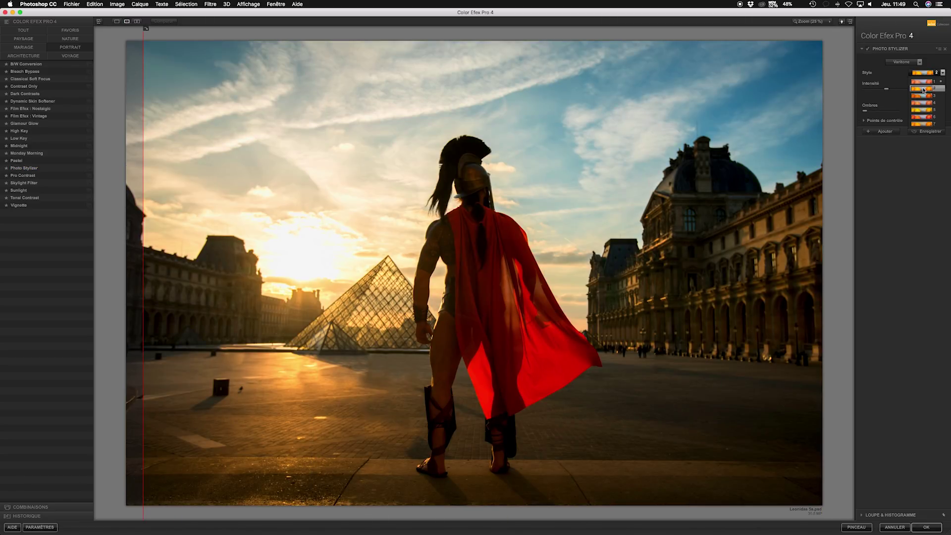
{"action": "left_click", "coordinate": [924, 89]}
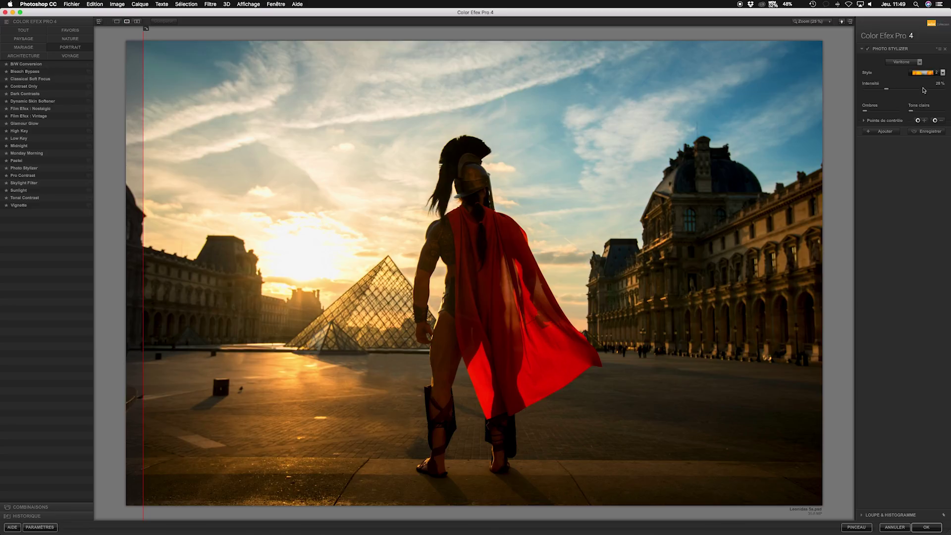
{"action": "left_click_drag", "start_coordinate": [144, 186], "coordinate": [1, 212]}
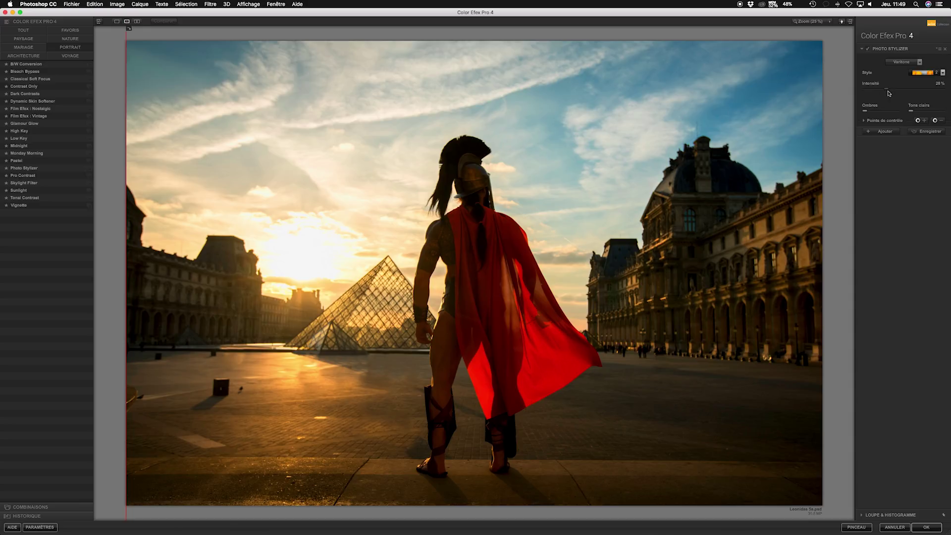
{"action": "mouse_move", "coordinate": [890, 92]}
{"action": "left_mouse_down"}
{"action": "mouse_move", "coordinate": [912, 88]}
{"action": "mouse_move", "coordinate": [894, 93]}
{"action": "left_mouse_up"}
{"action": "left_click", "coordinate": [868, 121]}
{"action": "mouse_move", "coordinate": [917, 138]}
{"action": "left_mouse_down"}
{"action": "mouse_move", "coordinate": [872, 139]}
{"action": "mouse_move", "coordinate": [931, 141]}
{"action": "left_mouse_up"}
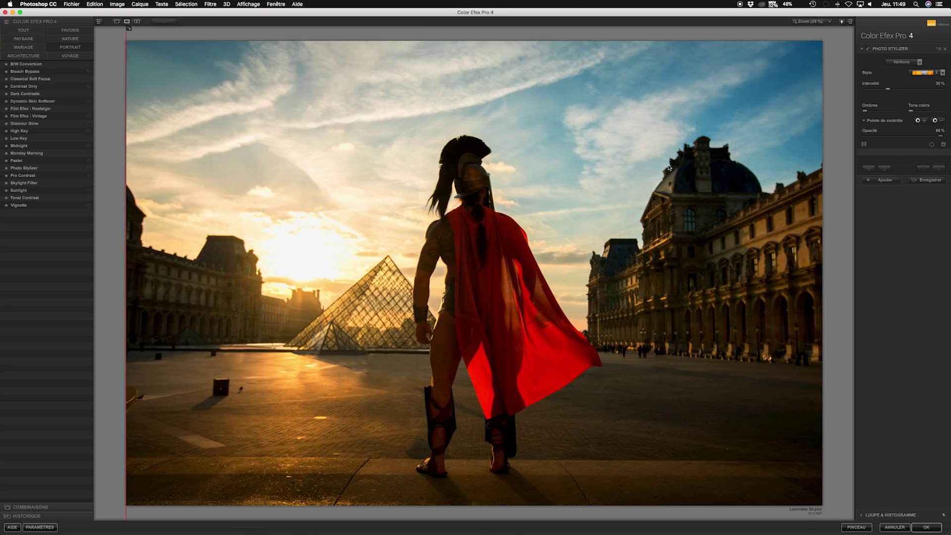
{"action": "left_click", "coordinate": [894, 182]}
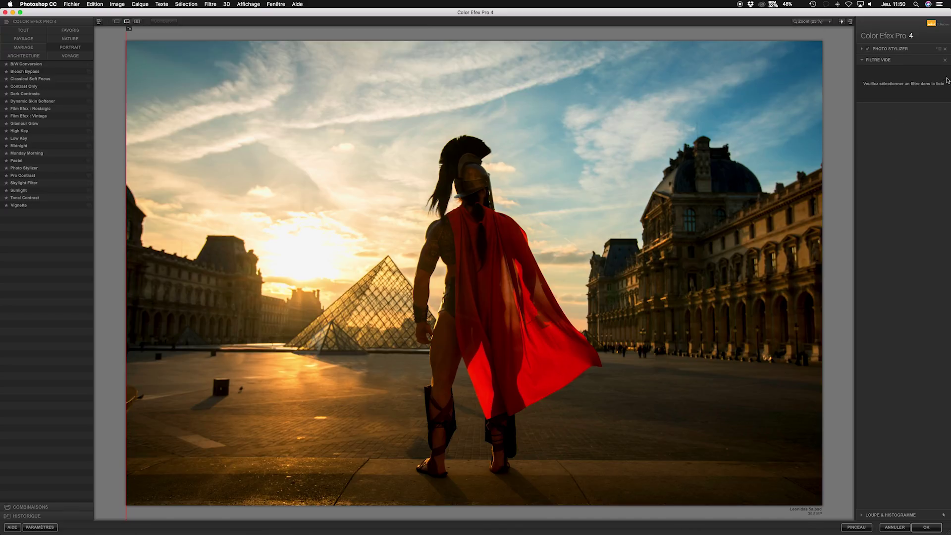
{"action": "left_click", "coordinate": [894, 49]}
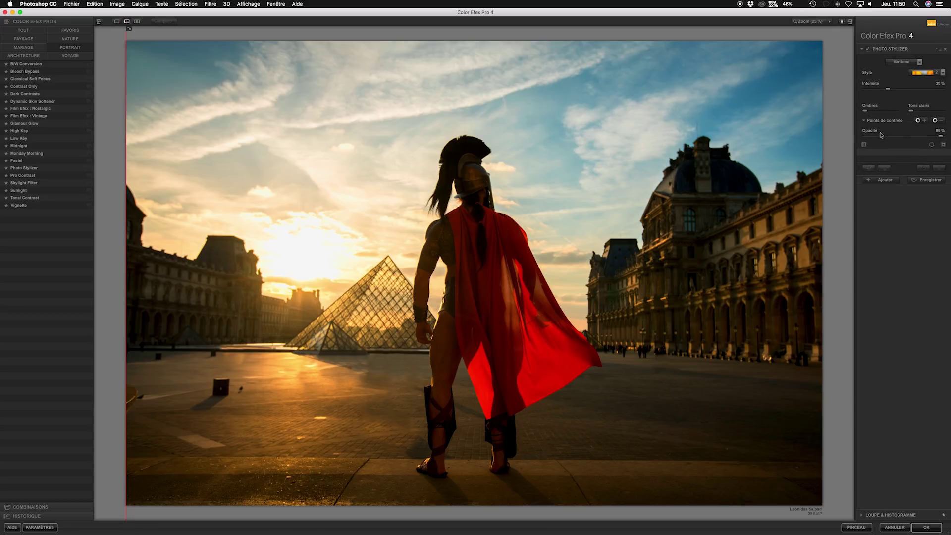
Apply the Photo Stylizer filter and move its new layer below the existing Photo Stylizer (CEP 4) layer.
{"action": "left_click", "coordinate": [927, 529]}
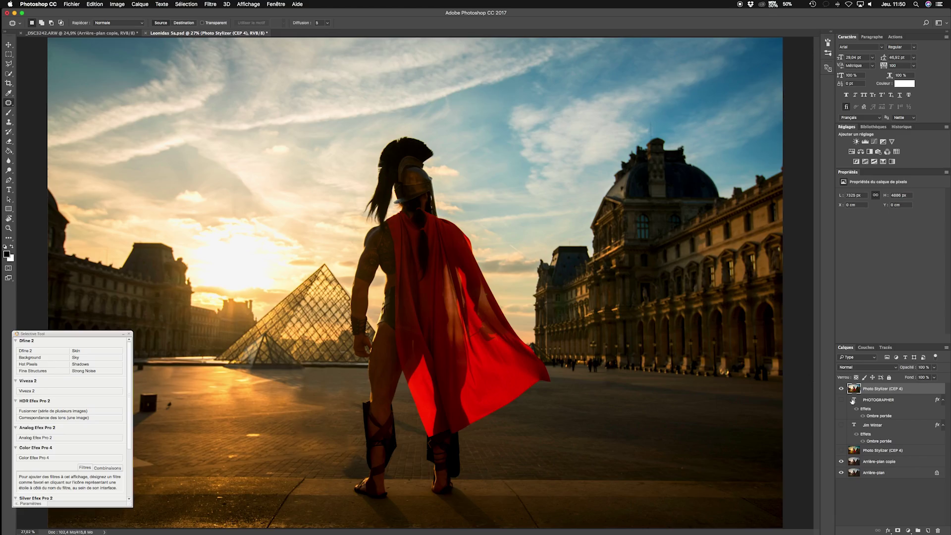
{"action": "left_click", "coordinate": [842, 389]}
{"action": "left_click", "coordinate": [842, 389]}
{"action": "left_click_drag", "start_coordinate": [862, 390], "coordinate": [861, 458]}
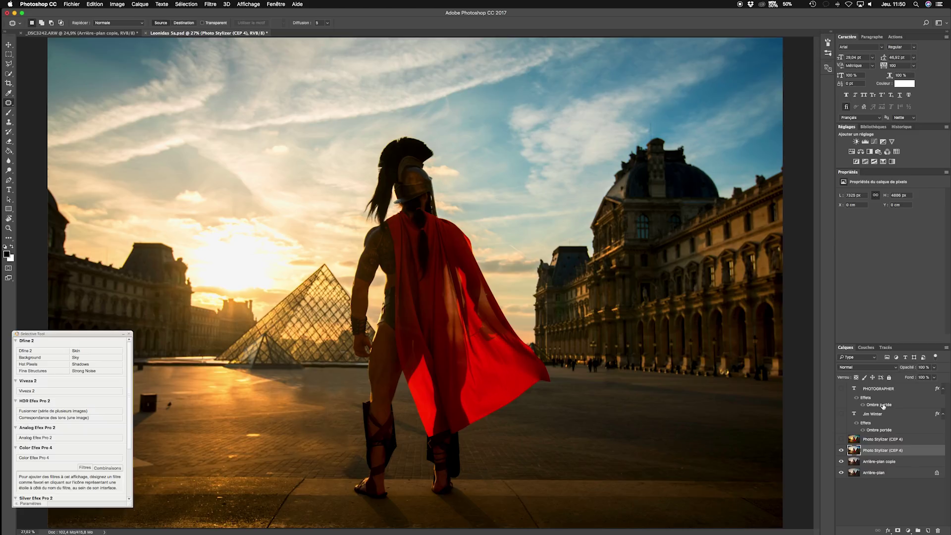
{"action": "left_click", "coordinate": [124, 335]}
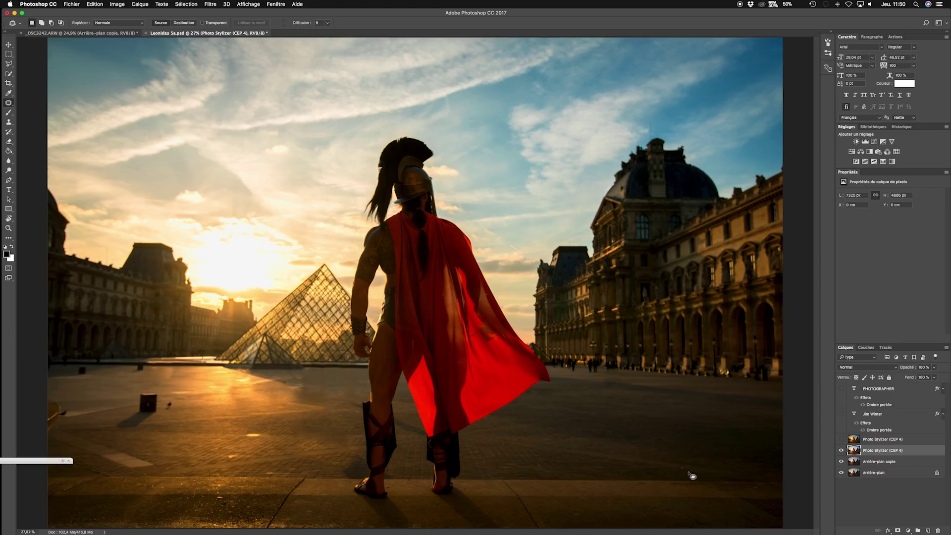
Compare the styled image with the original by isolating the Arrière-plan layer, viewing the whole photo at 25% zoom.
{"action": "left_click", "coordinate": [841, 474], "text": "alt"}
{"action": "left_click", "coordinate": [841, 474], "text": "alt"}
{"action": "left_click", "coordinate": [842, 473], "text": "alt"}
{"action": "key", "text": "super+minus"}
{"action": "left_click", "coordinate": [841, 474], "text": "alt"}
{"action": "left_click", "coordinate": [842, 474], "text": "alt"}
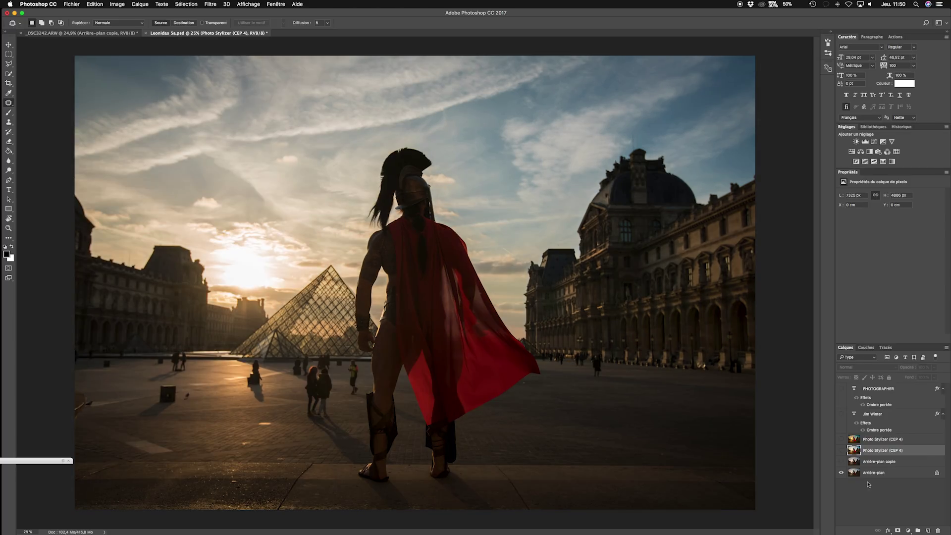
Show the Arrière-plan copie layer and both Photo Stylizer (CEP 4) layers one after another above the original.
{"action": "left_click", "coordinate": [841, 462]}
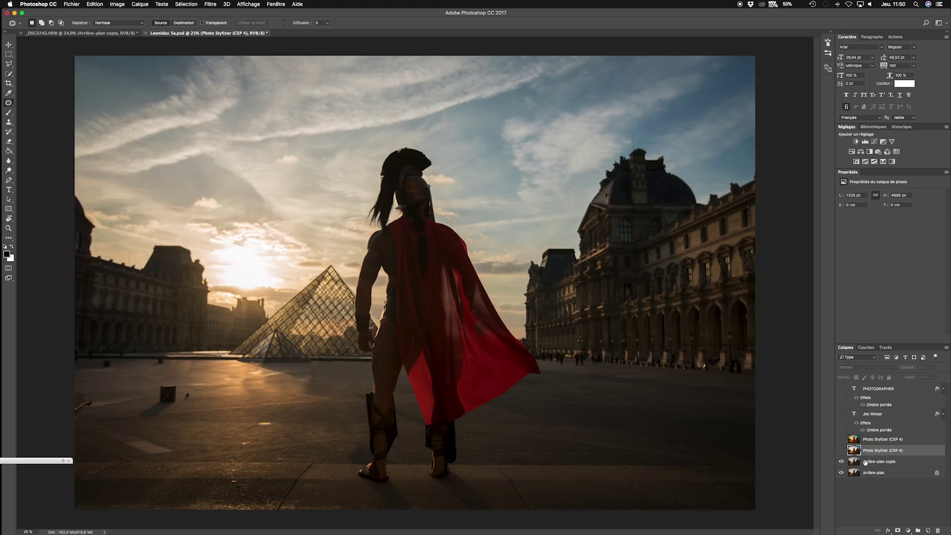
{"action": "left_click", "coordinate": [848, 462]}
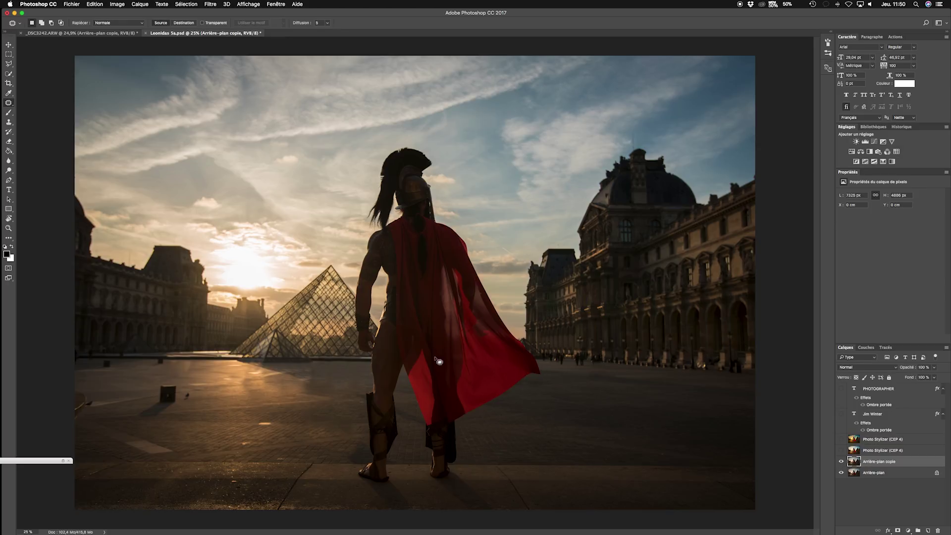
{"action": "left_click", "coordinate": [842, 450]}
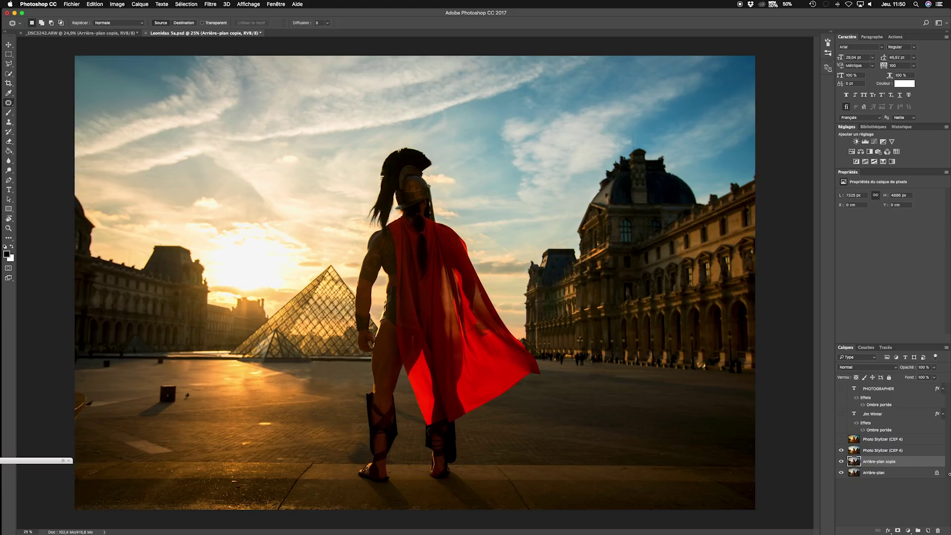
{"action": "left_click", "coordinate": [842, 439]}
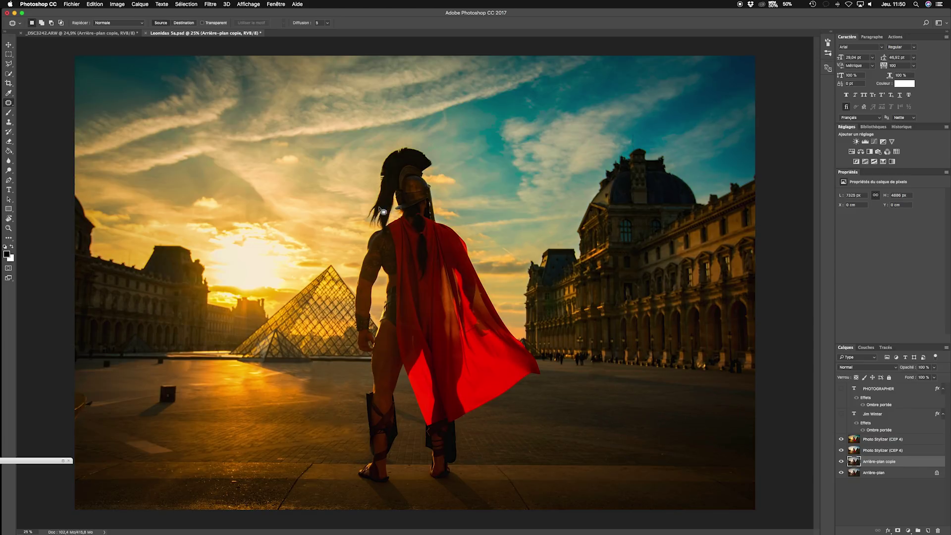
Add a Teinte/Saturation adjustment layer above the upper Photo Stylizer (CEP 4) layer and set the Rouges saturation to -3.
{"action": "left_click", "coordinate": [897, 441]}
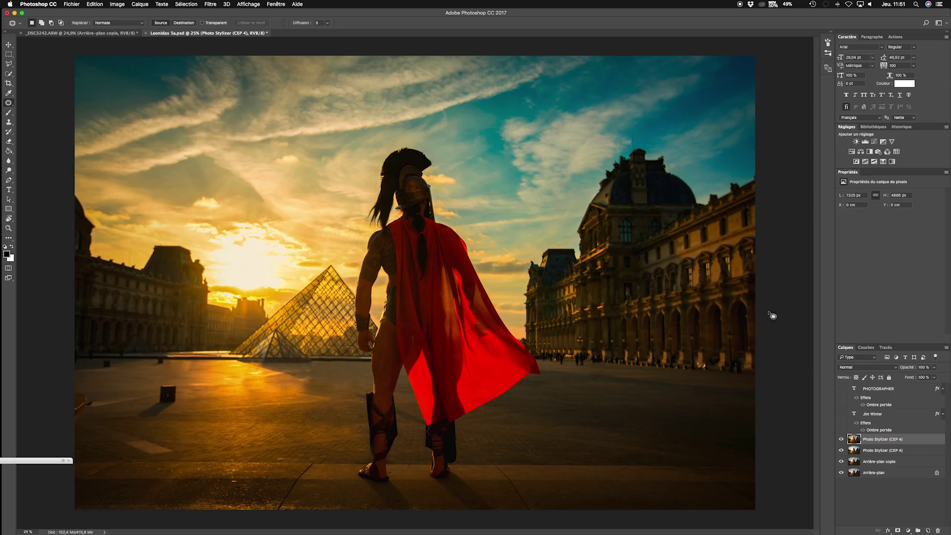
{"action": "left_click", "coordinate": [852, 154]}
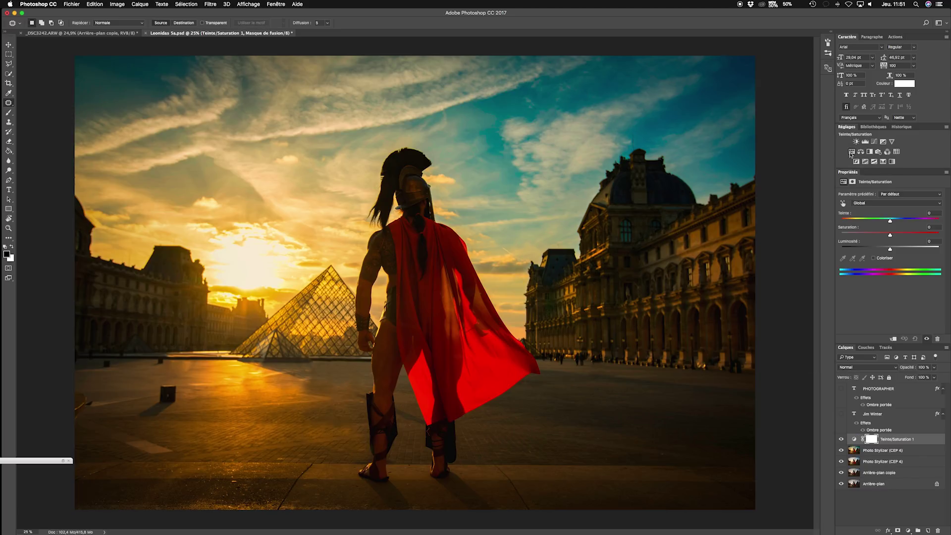
{"action": "left_click", "coordinate": [872, 203]}
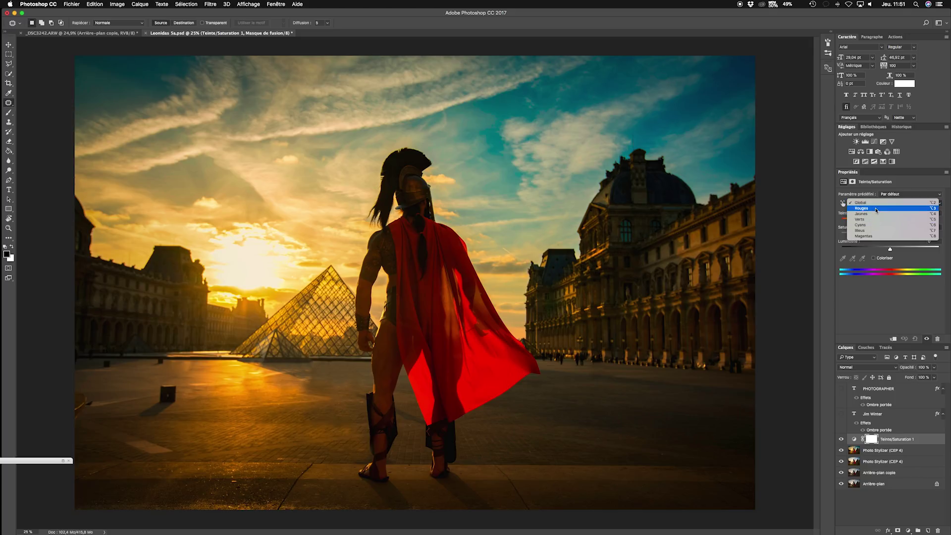
{"action": "left_click", "coordinate": [874, 208]}
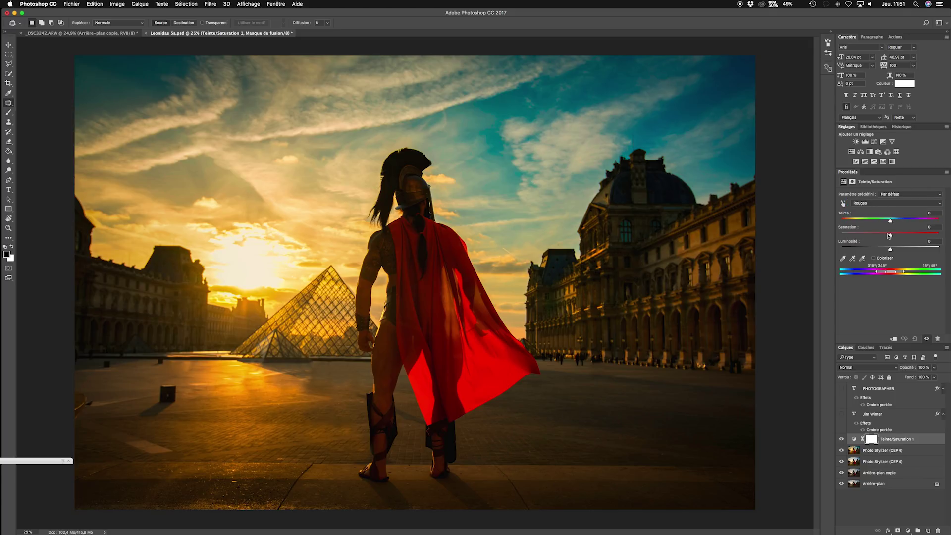
{"action": "mouse_move", "coordinate": [891, 235]}
{"action": "left_mouse_down"}
{"action": "mouse_move", "coordinate": [908, 233]}
{"action": "mouse_move", "coordinate": [870, 233]}
{"action": "mouse_move", "coordinate": [908, 234]}
{"action": "mouse_move", "coordinate": [791, 232]}
{"action": "mouse_move", "coordinate": [892, 234]}
{"action": "left_mouse_up"}
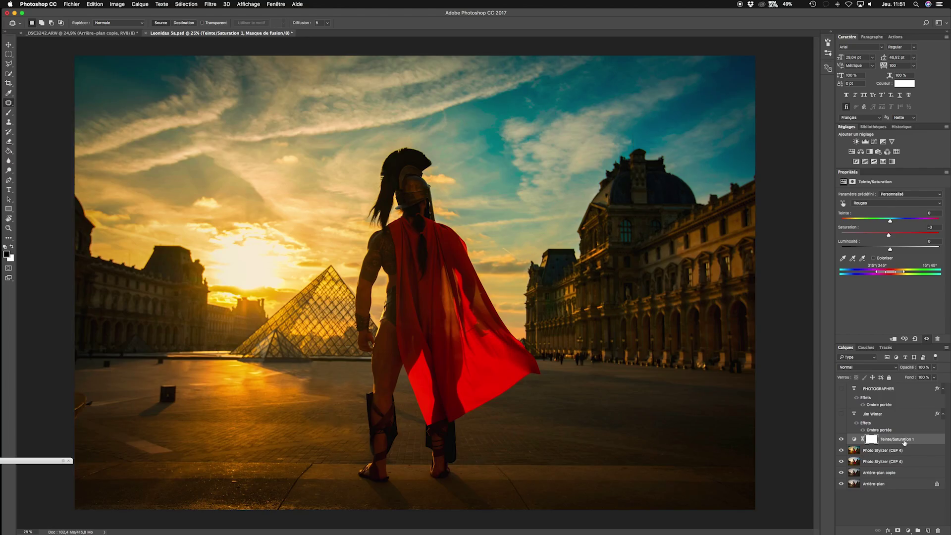
Try shifting the Rouges hue so the cape becomes magenta, save the document, and undo the Rouges adjustments.
{"action": "left_click", "coordinate": [903, 445]}
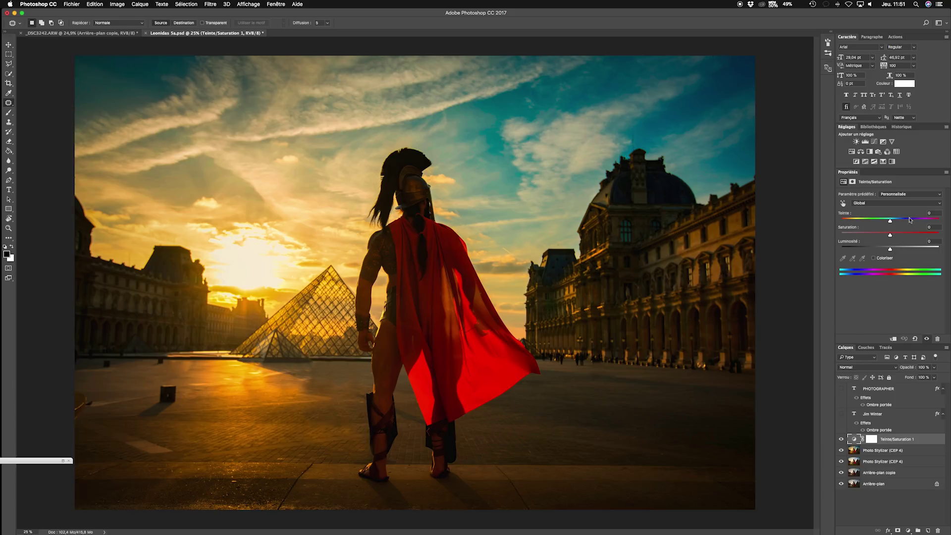
{"action": "left_click", "coordinate": [890, 203]}
{"action": "left_click", "coordinate": [888, 211]}
{"action": "mouse_move", "coordinate": [890, 221]}
{"action": "left_mouse_down"}
{"action": "mouse_move", "coordinate": [921, 221]}
{"action": "mouse_move", "coordinate": [874, 221]}
{"action": "left_mouse_up"}
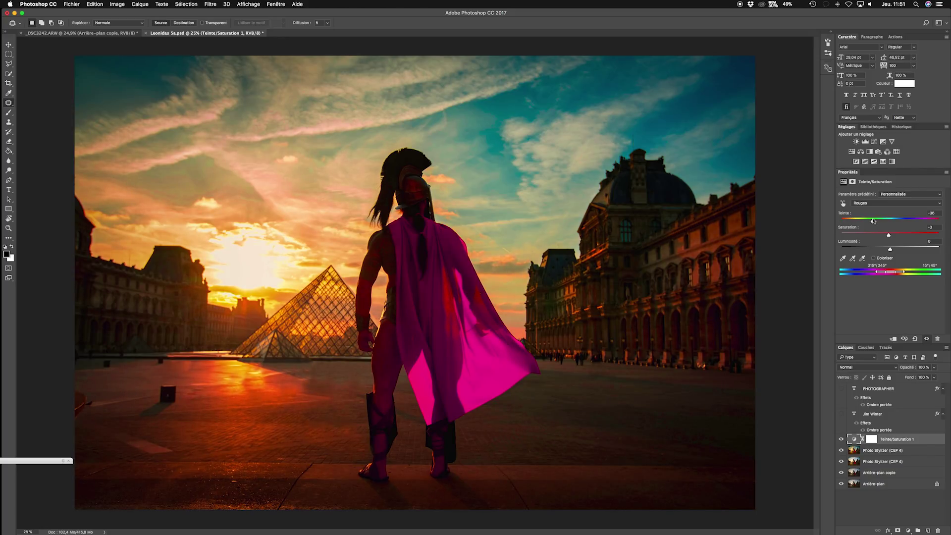
{"action": "key", "text": "super+s"}
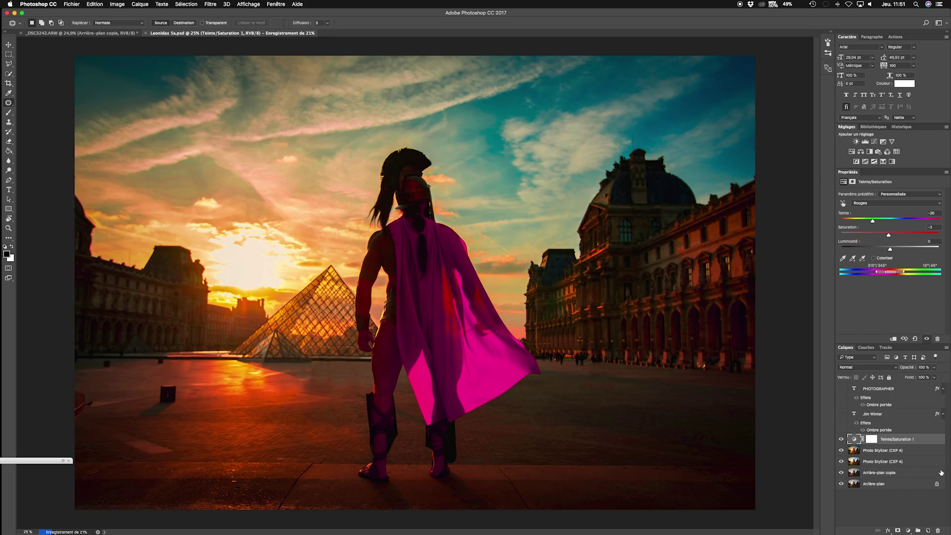
{"action": "key", "text": "super+z"}
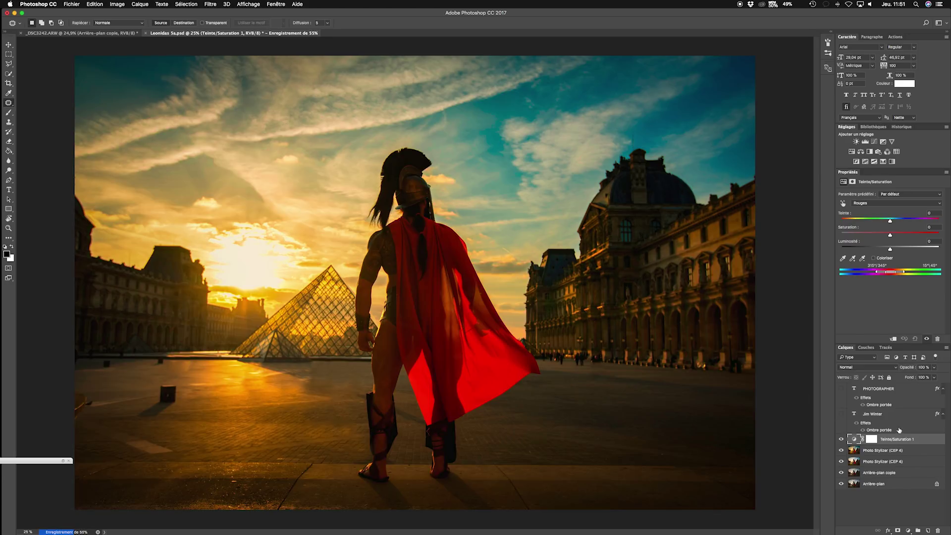
Show the two photographer signature text layers, switch to the Move tool, and view the warrior at 50% zoom.
{"action": "left_click_drag", "start_coordinate": [842, 415], "coordinate": [844, 379]}
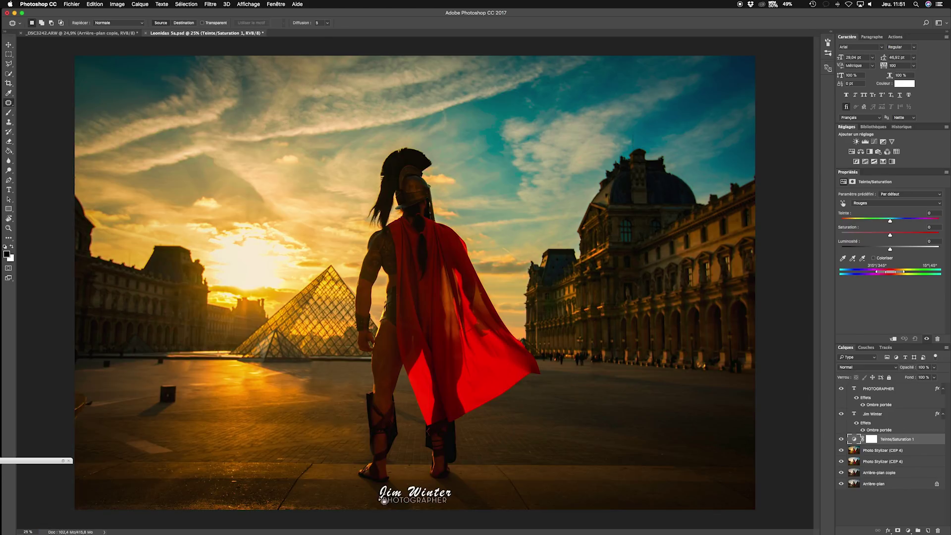
{"action": "left_click", "coordinate": [8, 44]}
{"action": "key", "text": "super+plus"}
{"action": "key", "text": "super+plus"}
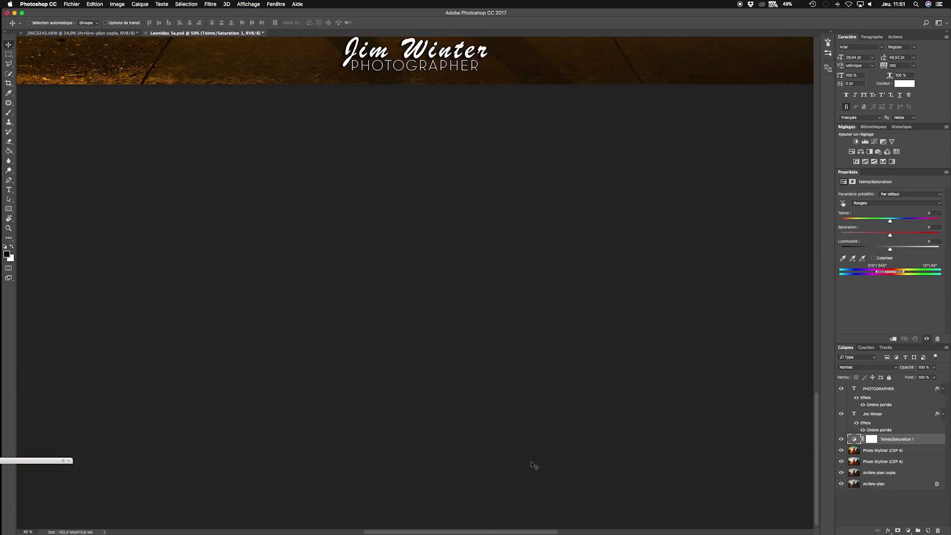
{"action": "scroll", "coordinate": [531, 461], "scroll_direction": "up", "scroll_amount": 15}
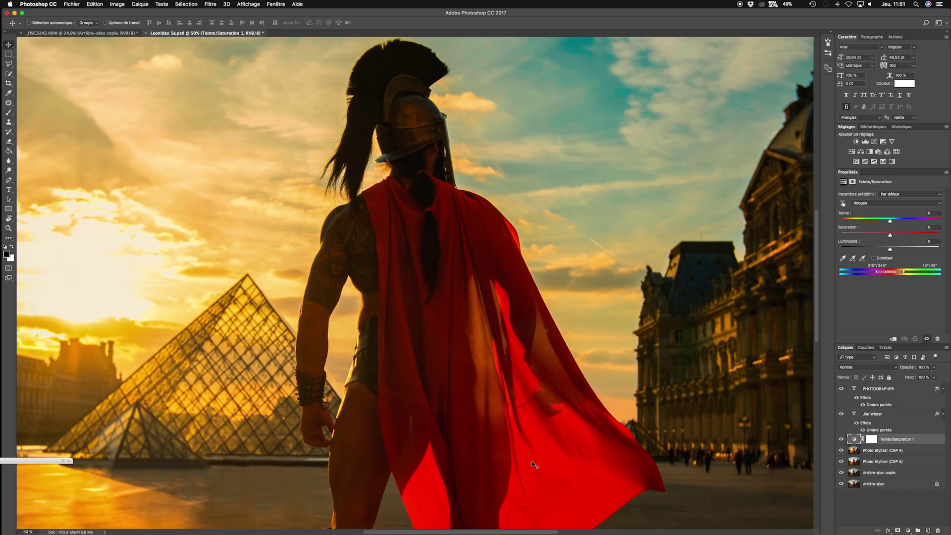